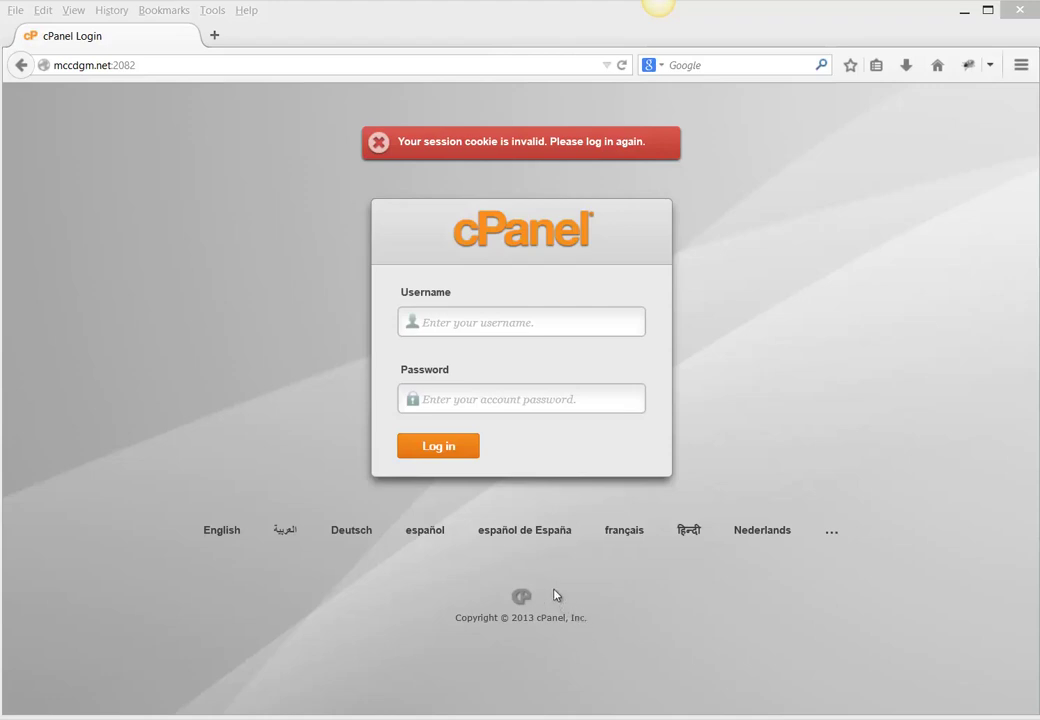
# - Remove the :2082 port from the address and load the mccdgm.net/cpanel login page
pyautogui.click(118, 65)
pyautogui.click(144, 63)
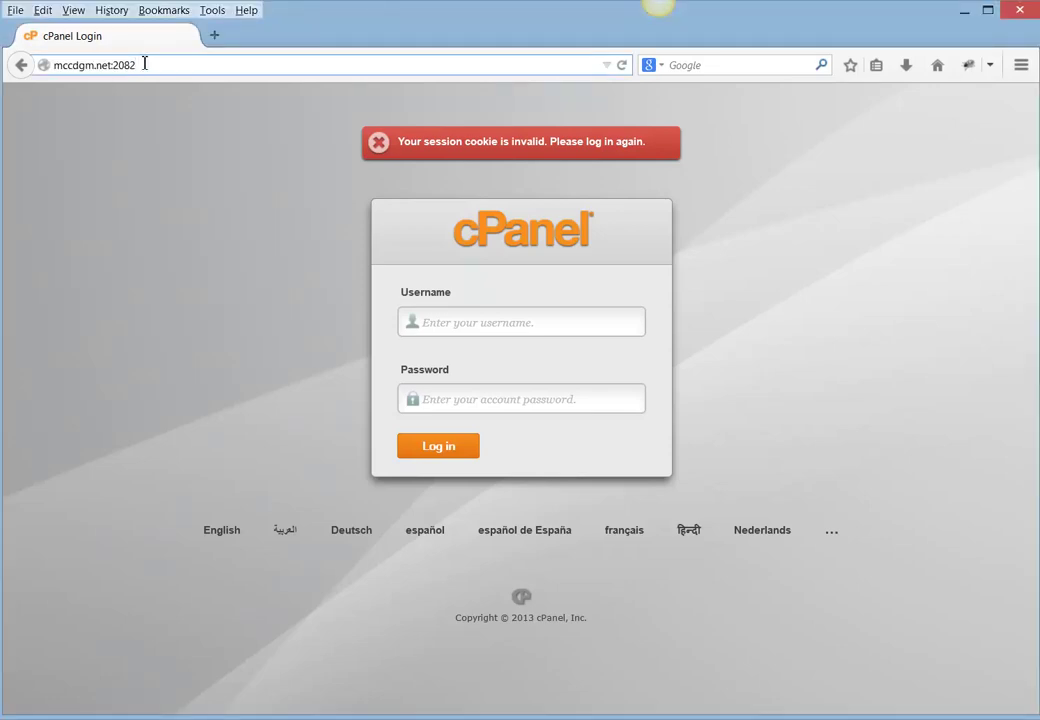
pyautogui.press('BackSpace')
pyautogui.press('BackSpace')
pyautogui.press('BackSpace')
pyautogui.press('BackSpace')
pyautogui.press('BackSpace')
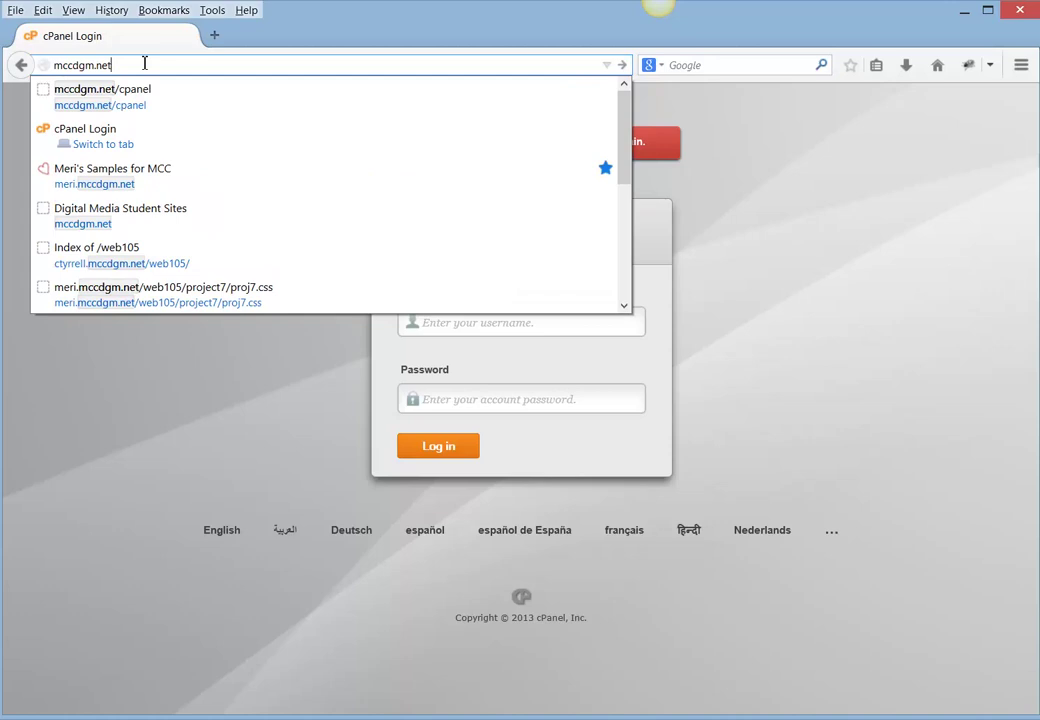
pyautogui.click(100, 97)
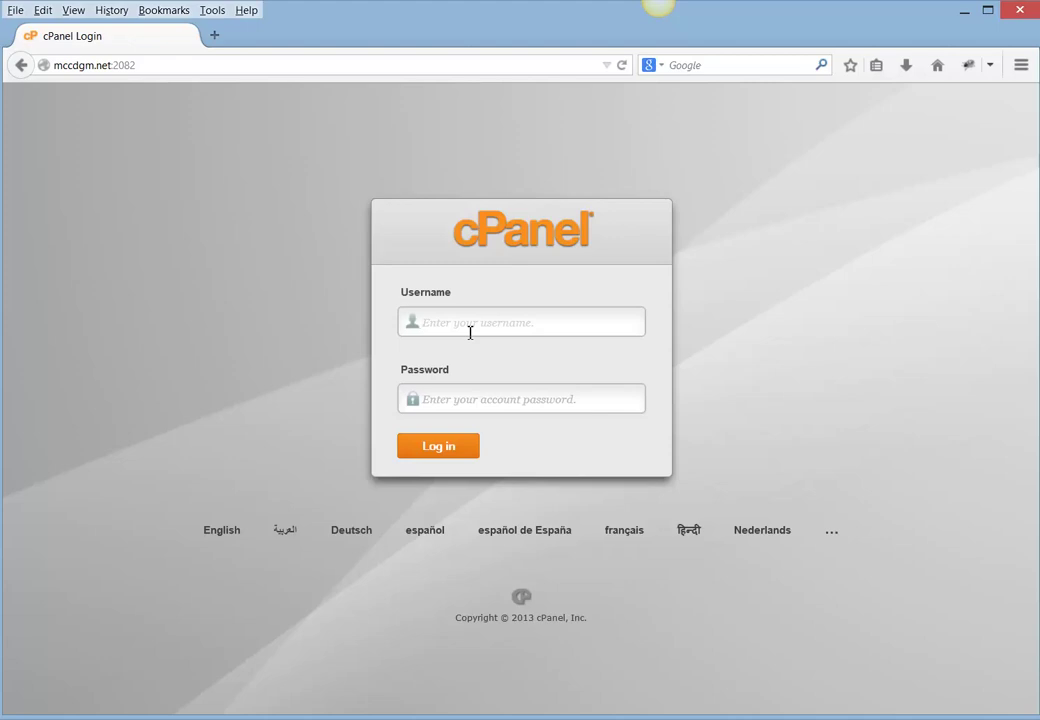
# - Enter the cPanel account username and password on the login page
pyautogui.write('meriwp')
pyautogui.press('Tab')
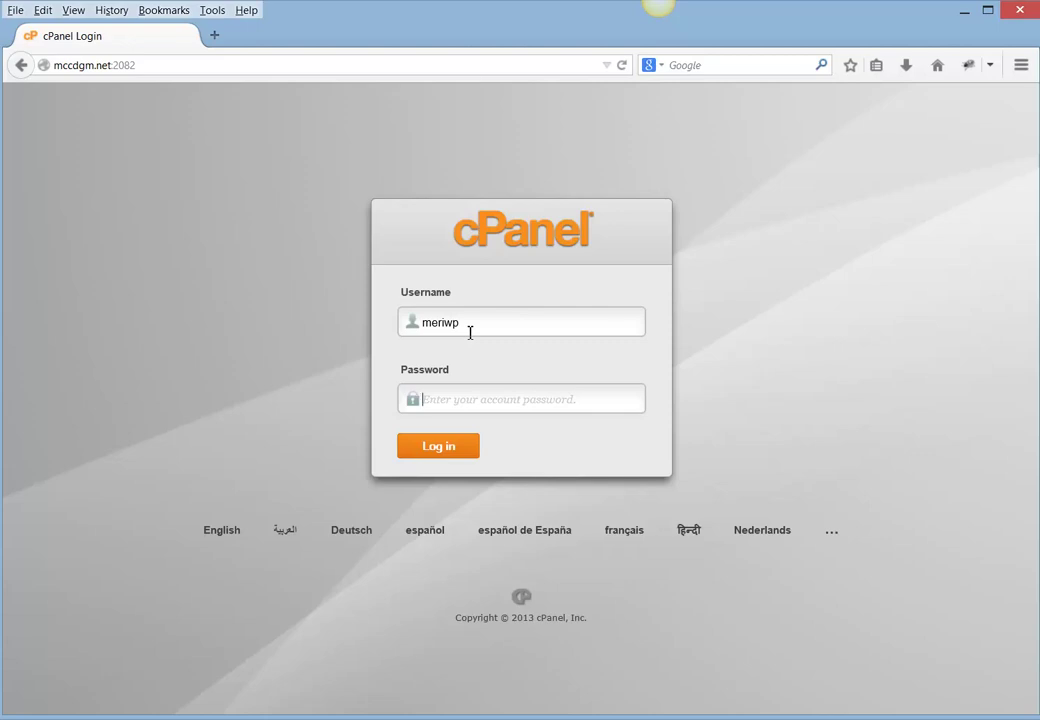
pyautogui.write('****')
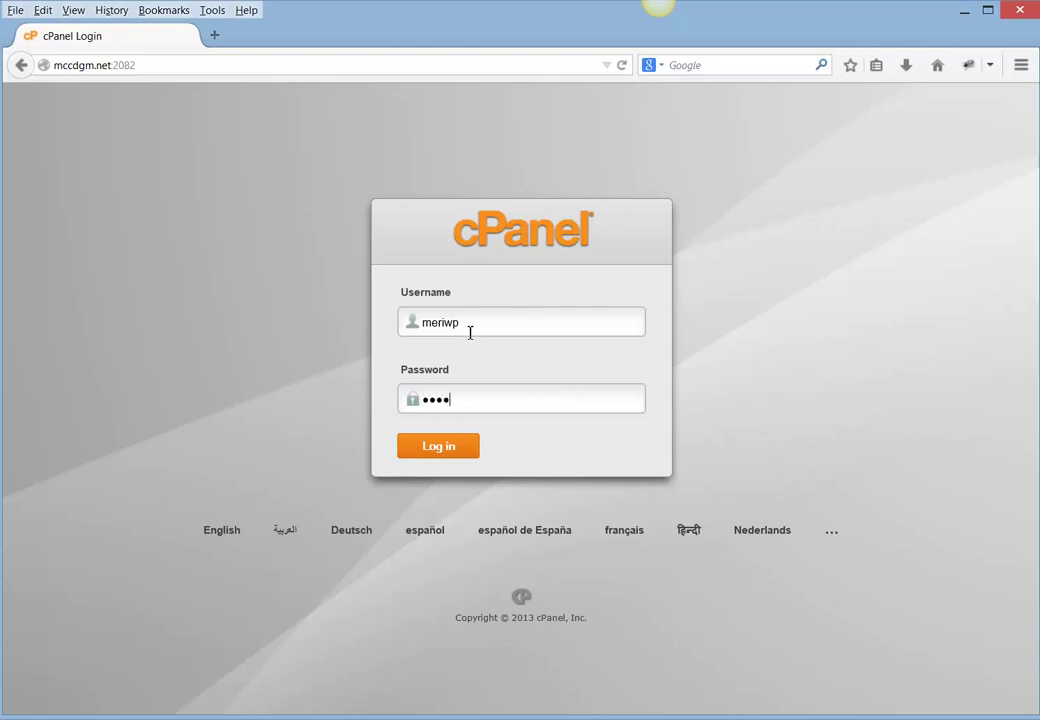
pyautogui.write('****')
# - Log in to cPanel, dismiss the welcome dialog, and open WordPress from Top Applications
pyautogui.click(425, 457)
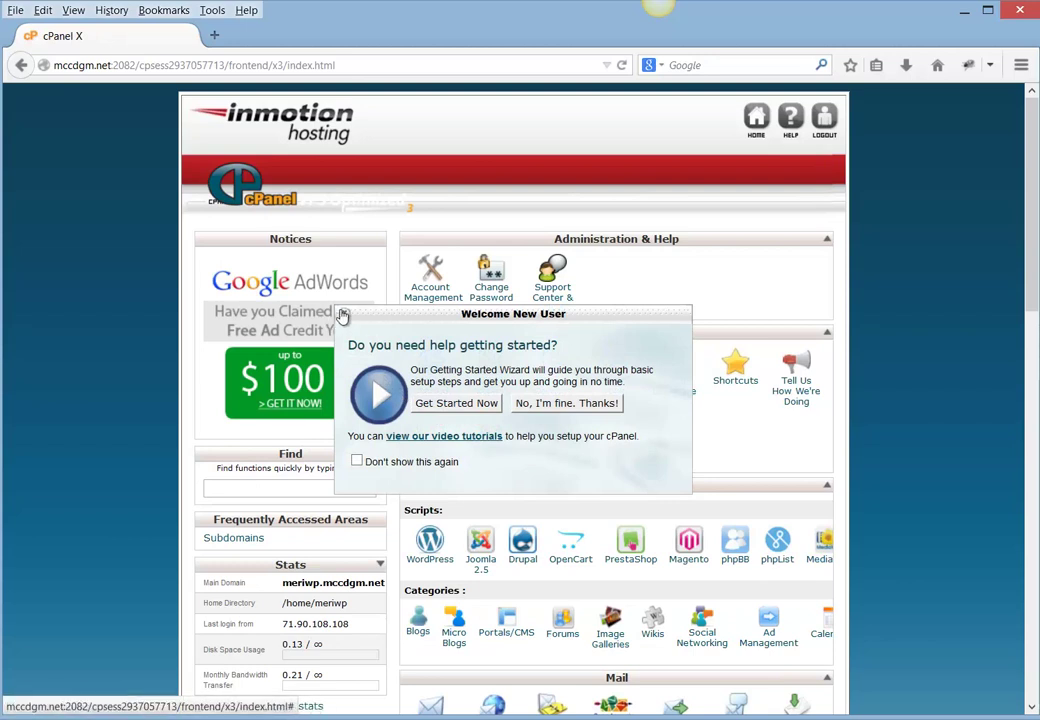
pyautogui.click(342, 316)
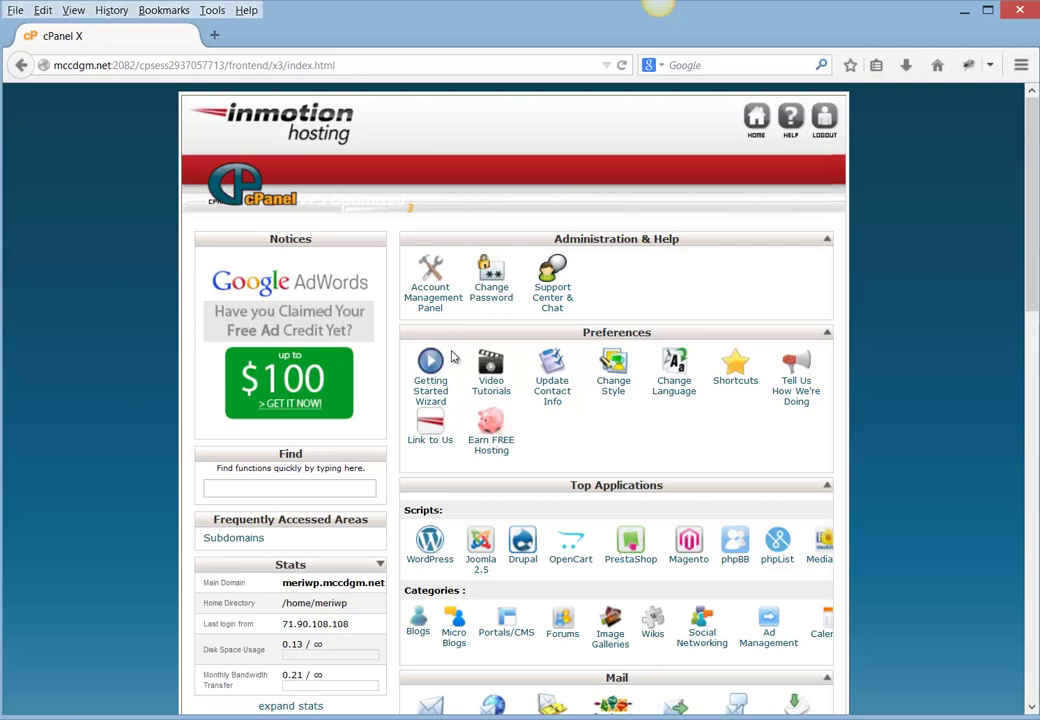
pyautogui.scroll(-3, 452, 357)
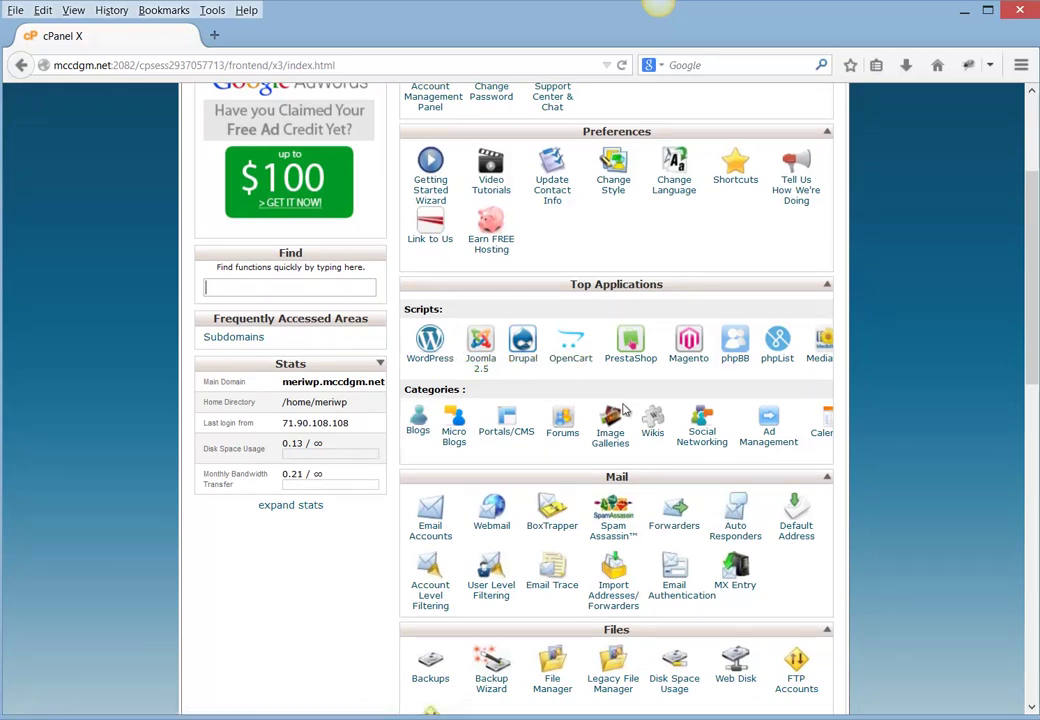
pyautogui.click(440, 356)
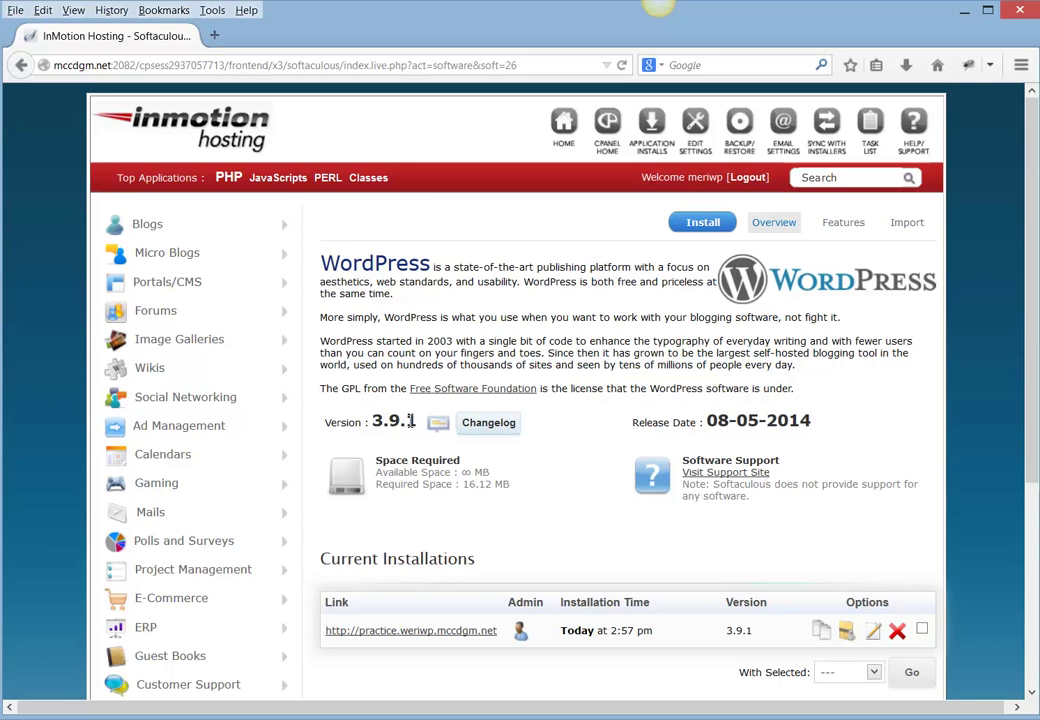
# - Start a new WordPress install with the In Directory field set to 'practice'
pyautogui.click(708, 234)
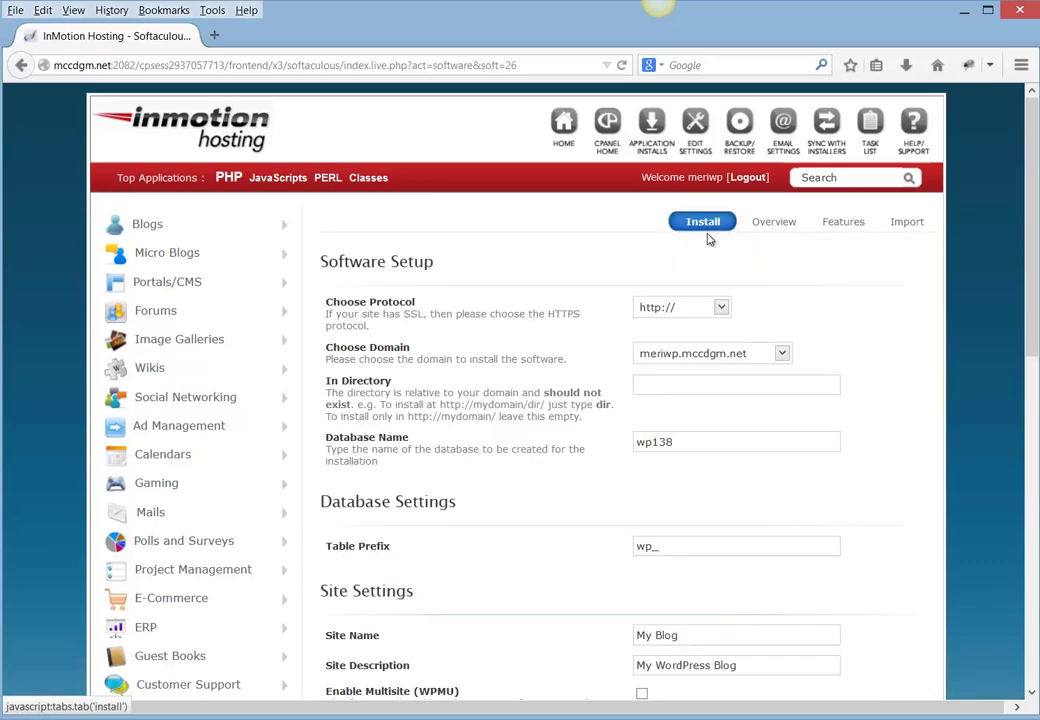
pyautogui.click(680, 384)
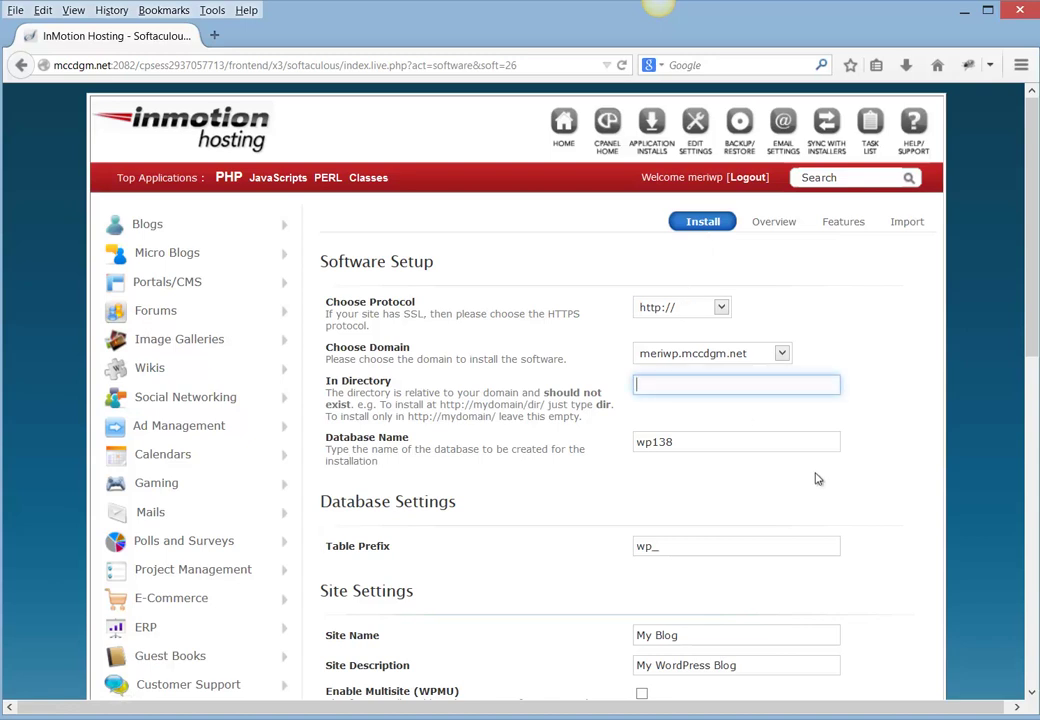
pyautogui.write('practice')
pyautogui.scroll(-2, 715, 469)
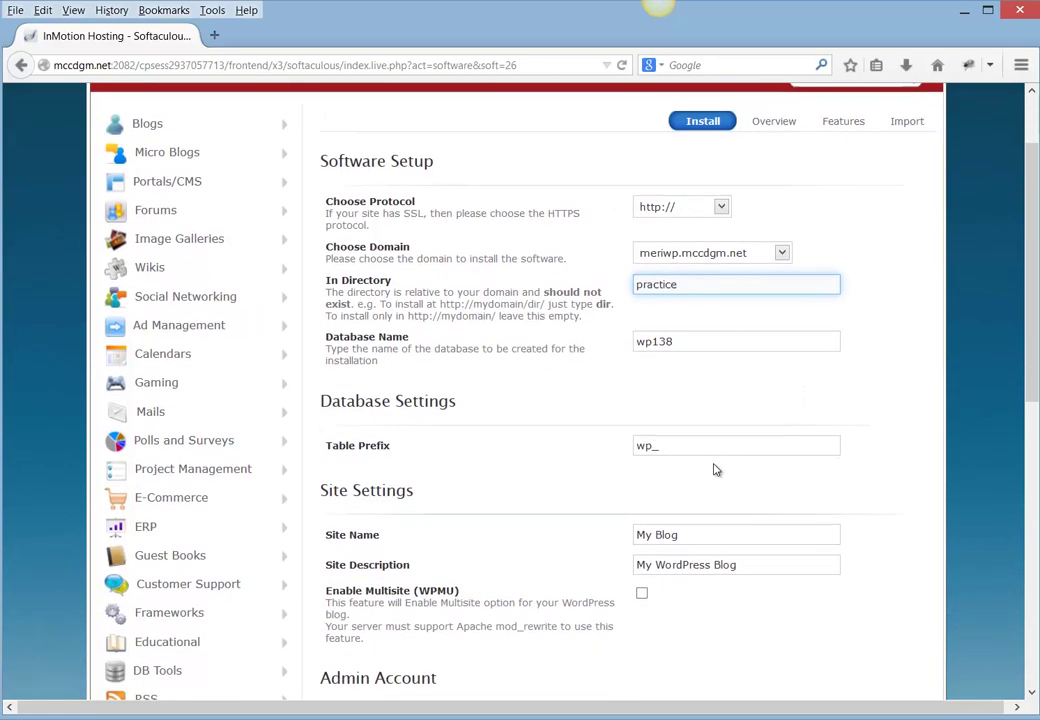
pyautogui.scroll(-2, 715, 469)
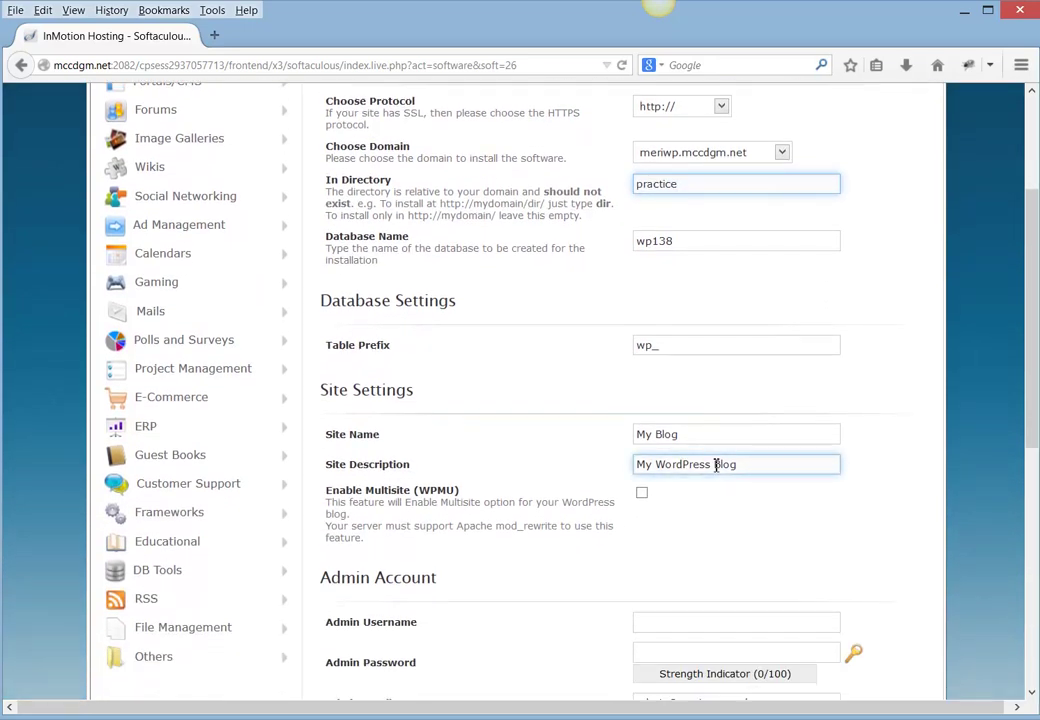
pyautogui.click(676, 433)
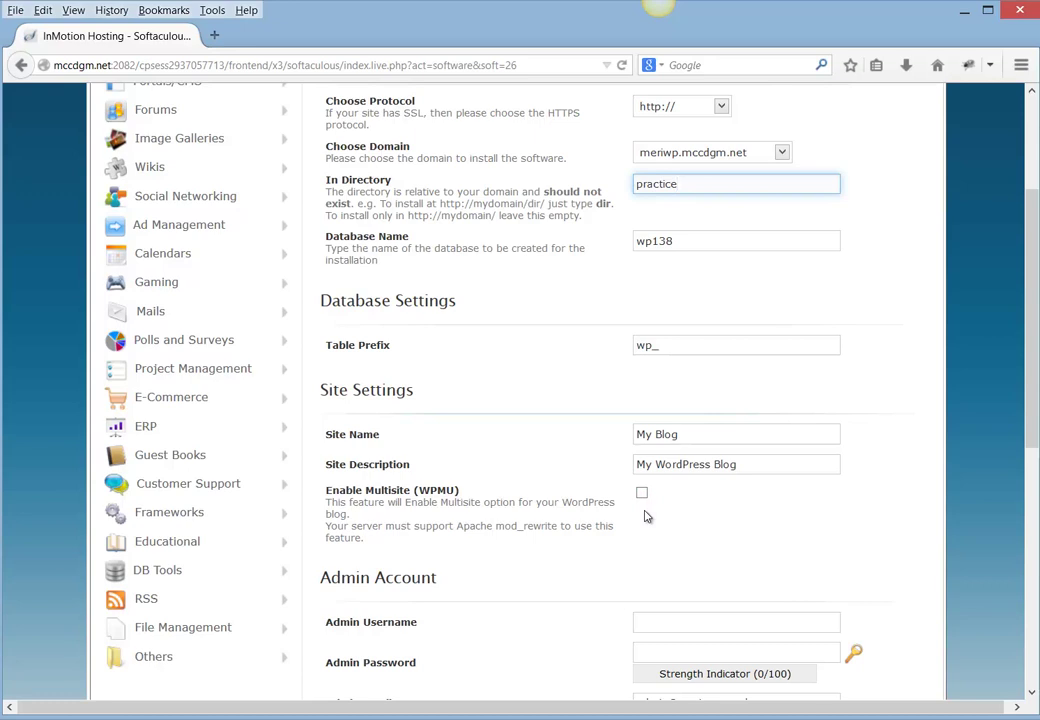
# - Enter the admin username and admin password for the new WordPress site
pyautogui.scroll(-2, 645, 516)
pyautogui.click(684, 524)
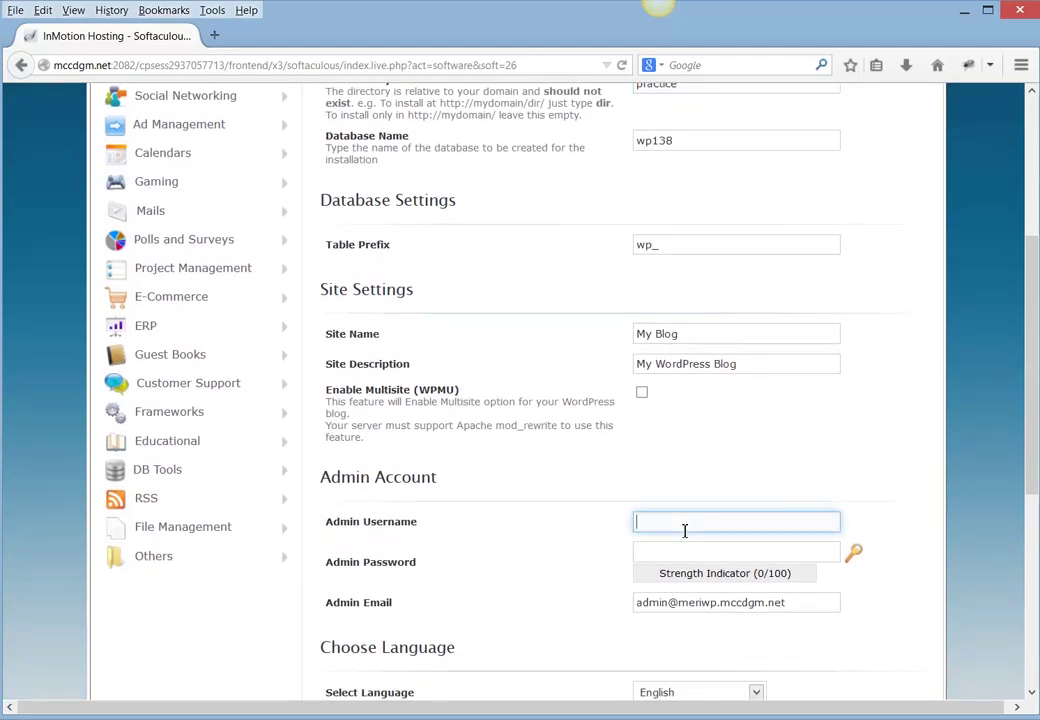
pyautogui.write('meri')
pyautogui.press('Tab')
pyautogui.write('wor')
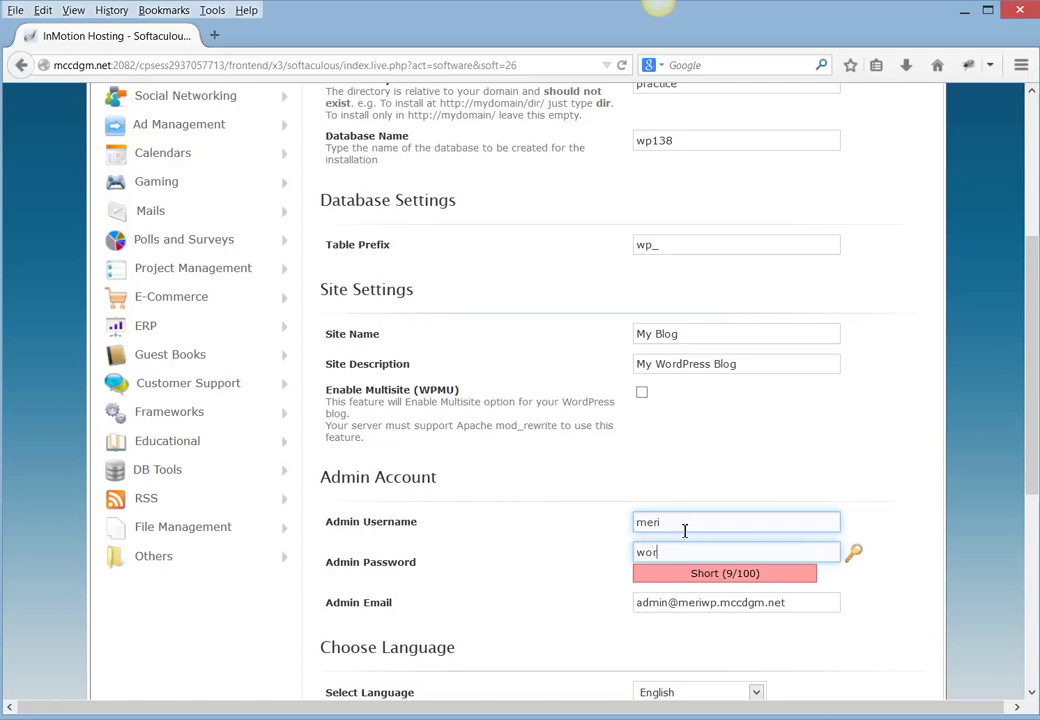
pyautogui.write('dpress')
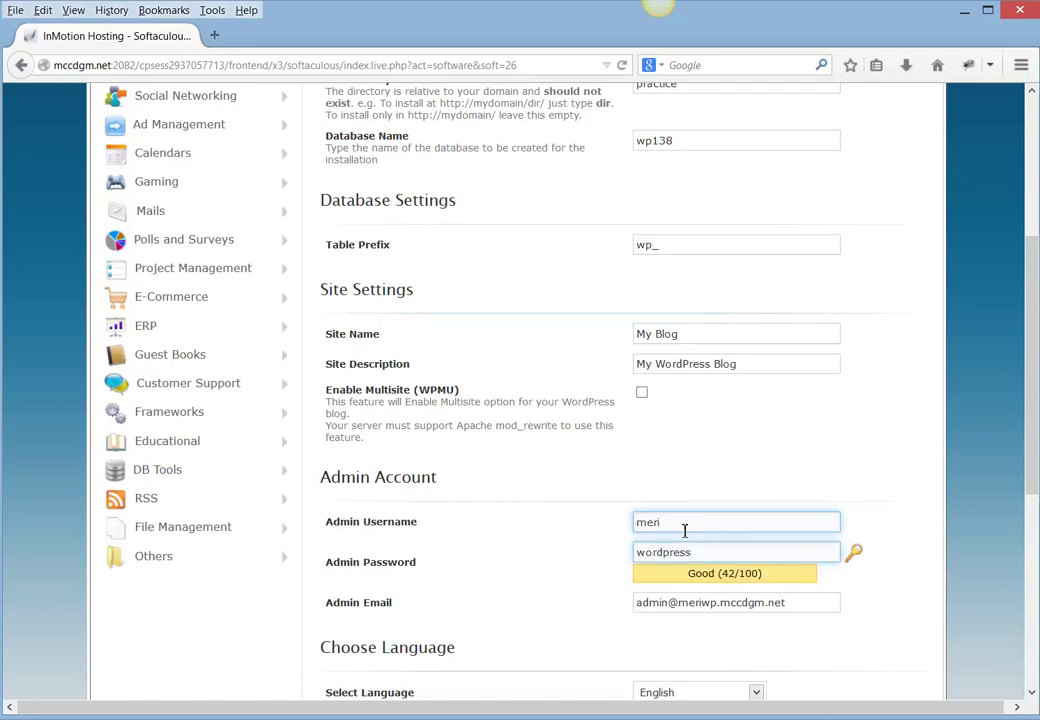
# - Replace the admin e-mail with the owner's address and e-mail installation details there too
pyautogui.scroll(-2, 684, 531)
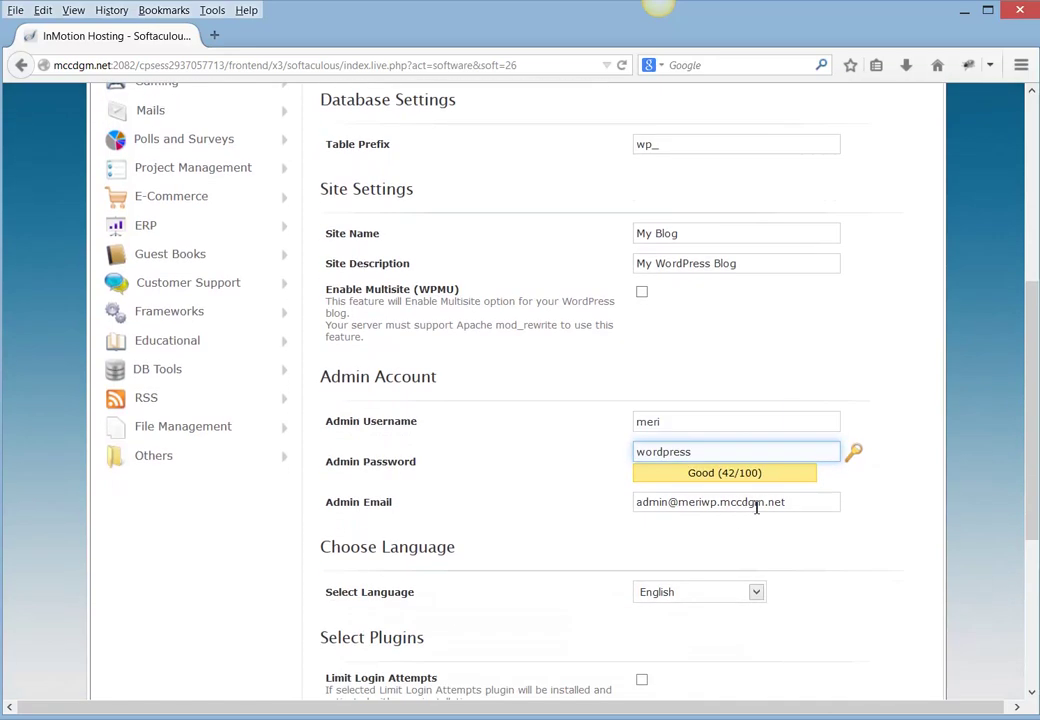
pyautogui.click(803, 502)
pyautogui.moveTo(803, 502); pyautogui.dragTo(518, 483)
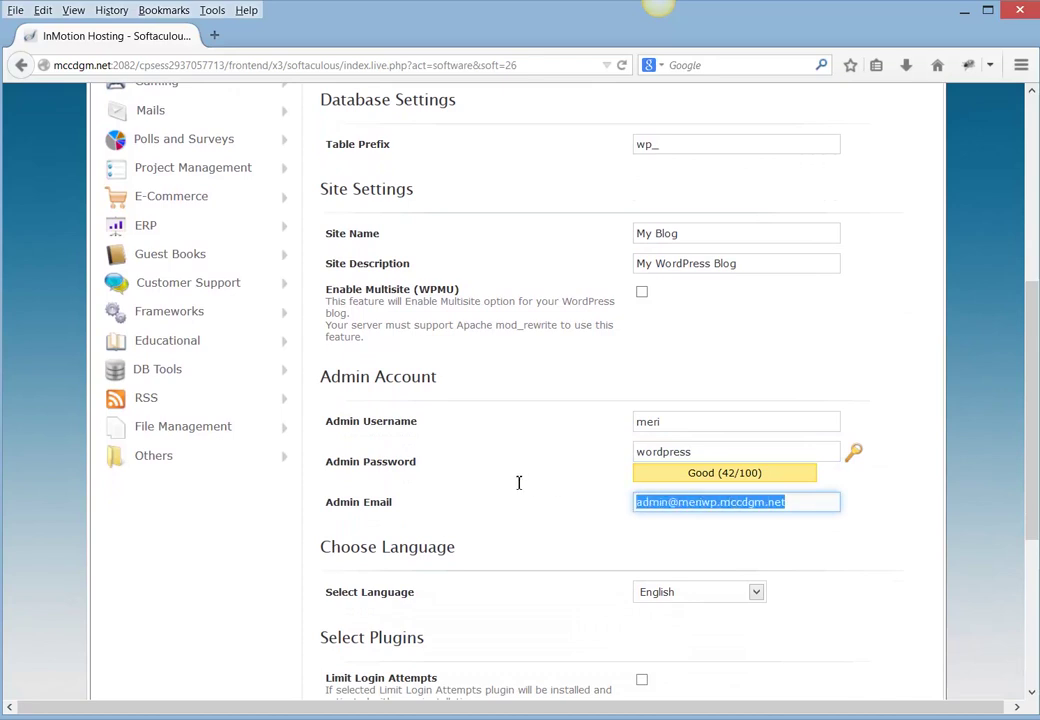
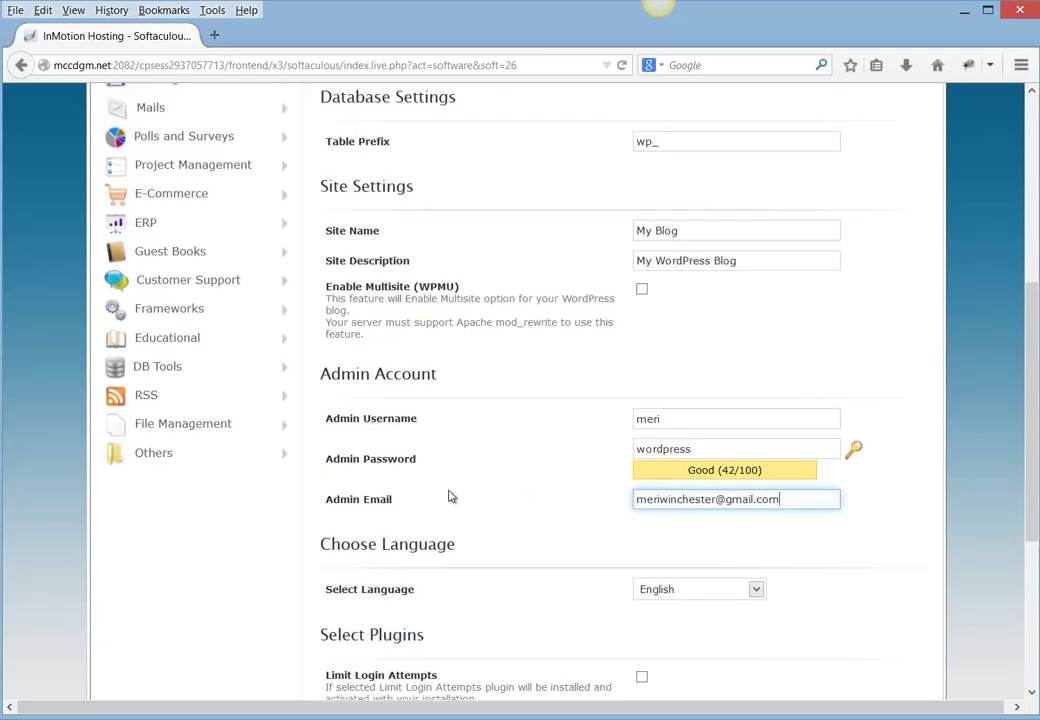
pyautogui.scroll(-5, 450, 497)
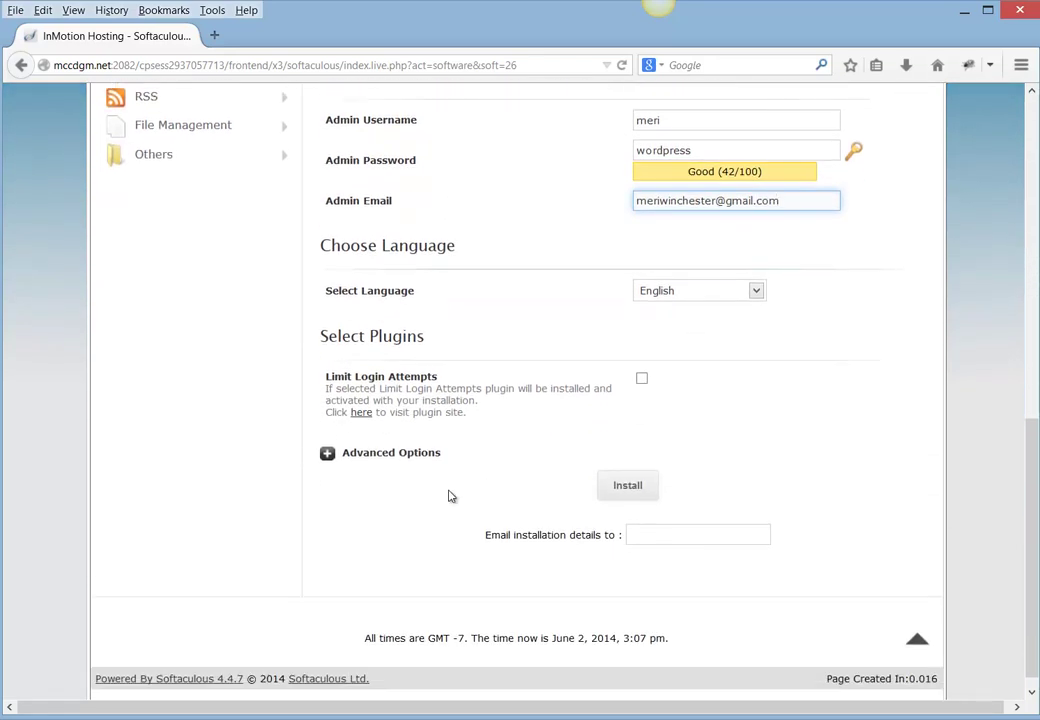
pyautogui.click(640, 537)
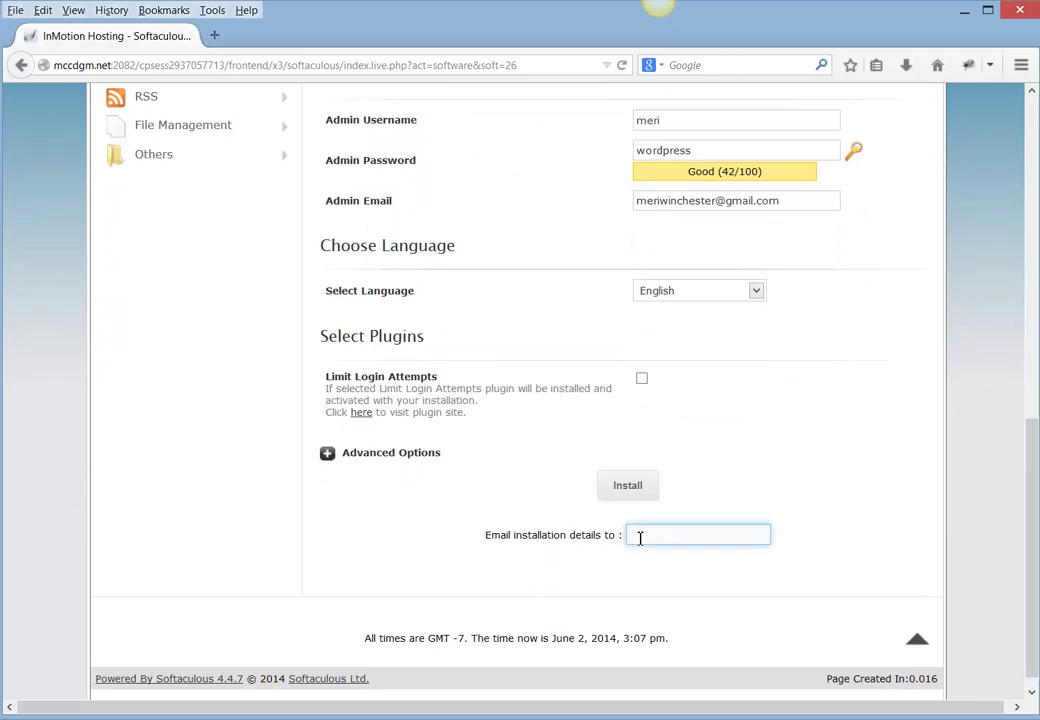
# - After the directory-exists error, change the install directory to 'practice2' and install again
pyautogui.click(615, 494)
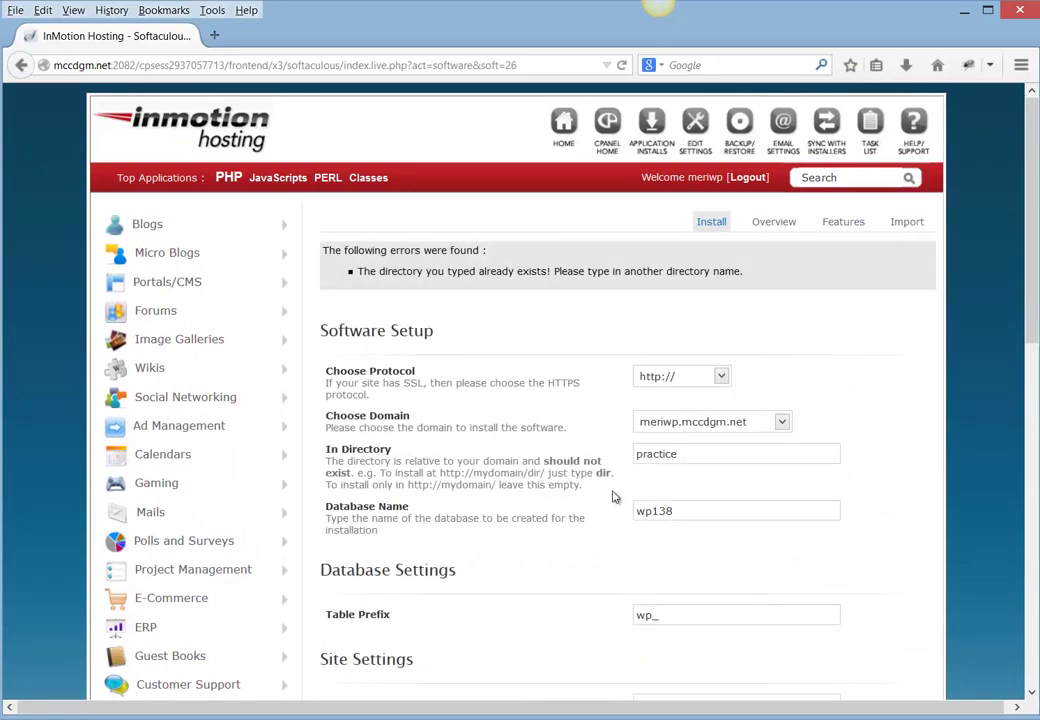
pyautogui.click(681, 460)
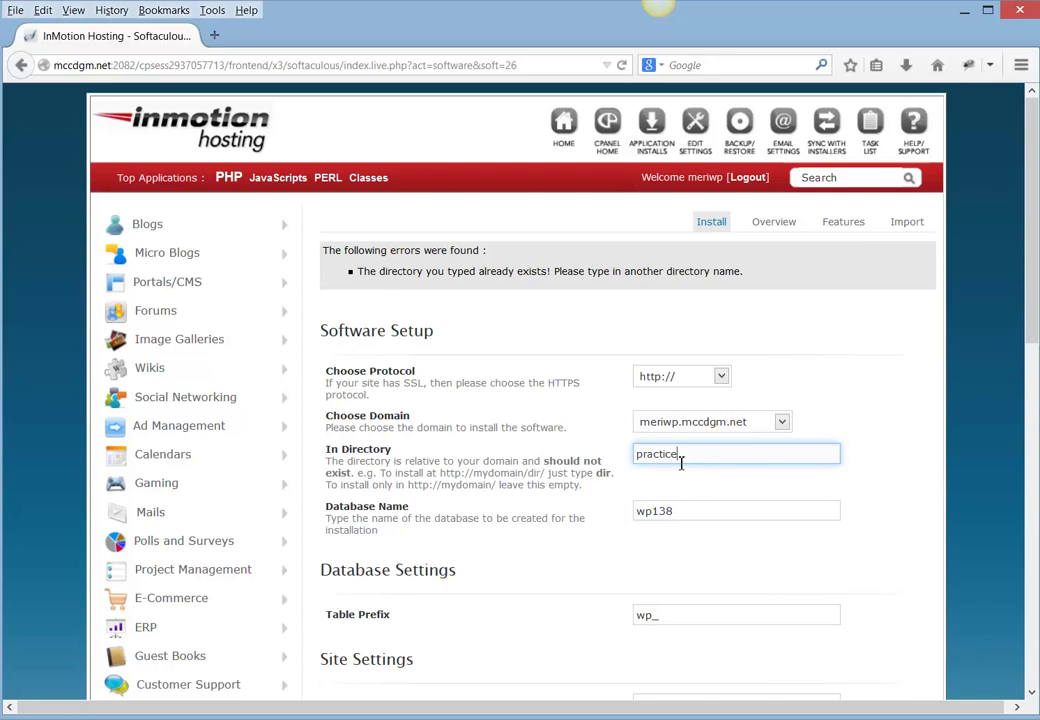
pyautogui.press('BackSpace')
pyautogui.write('ce2')
pyautogui.scroll(-10, 681, 463)
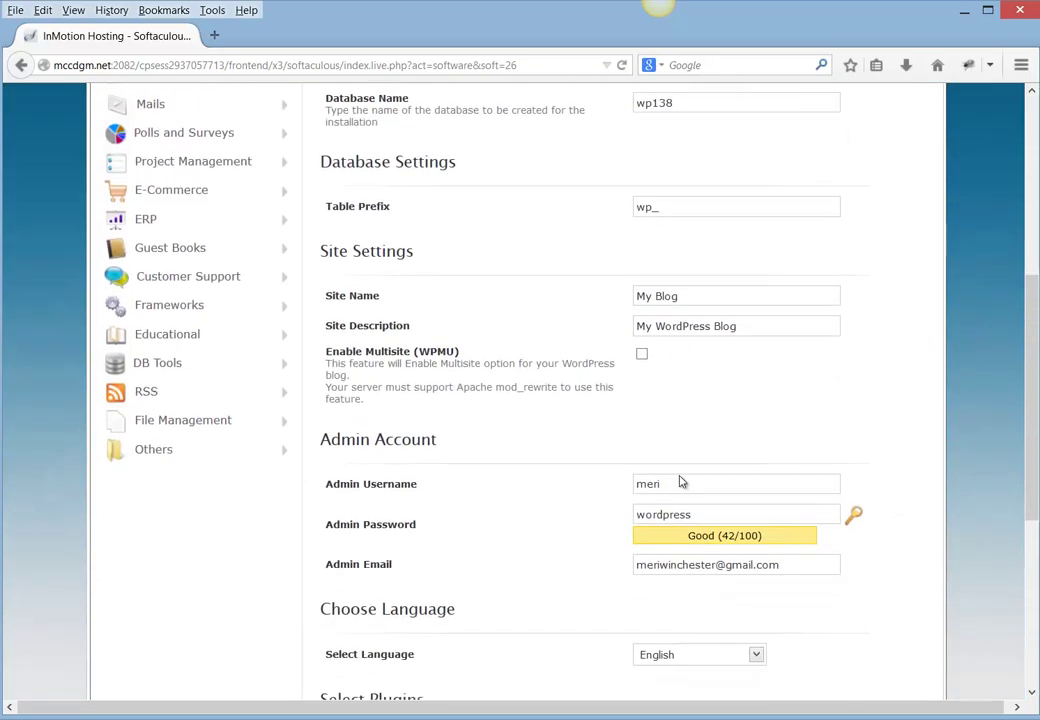
pyautogui.click(636, 483)
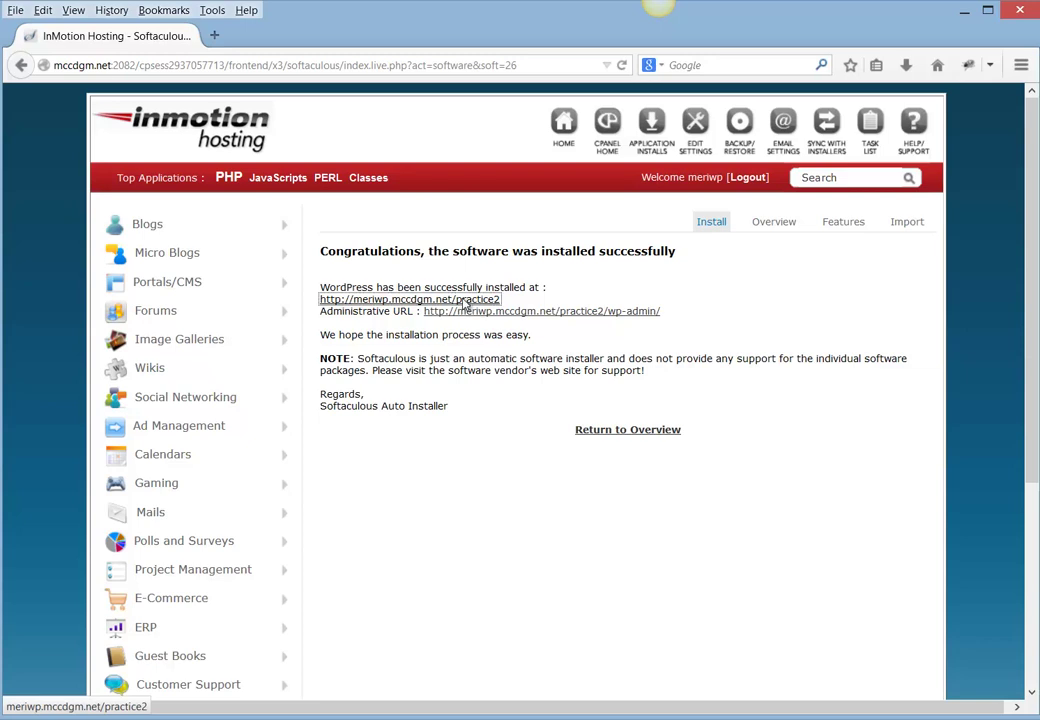
# - Open the new practice2 blog in a new tab and go to its Log in page
pyautogui.click(463, 303)
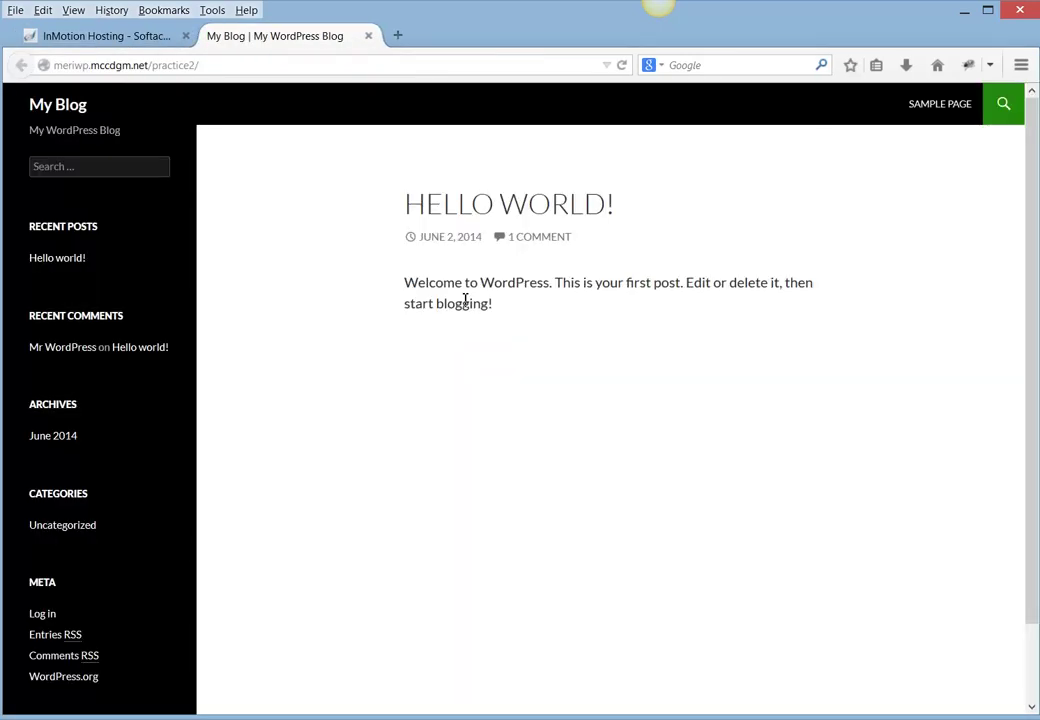
pyautogui.scroll(-2, 455, 320)
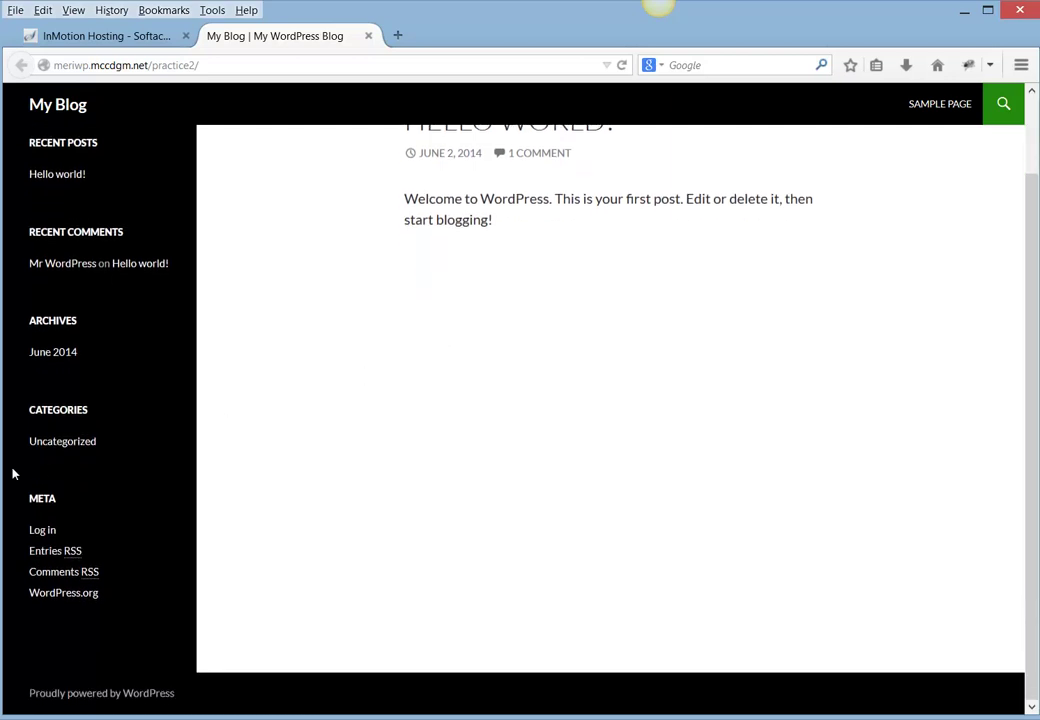
pyautogui.click(37, 536)
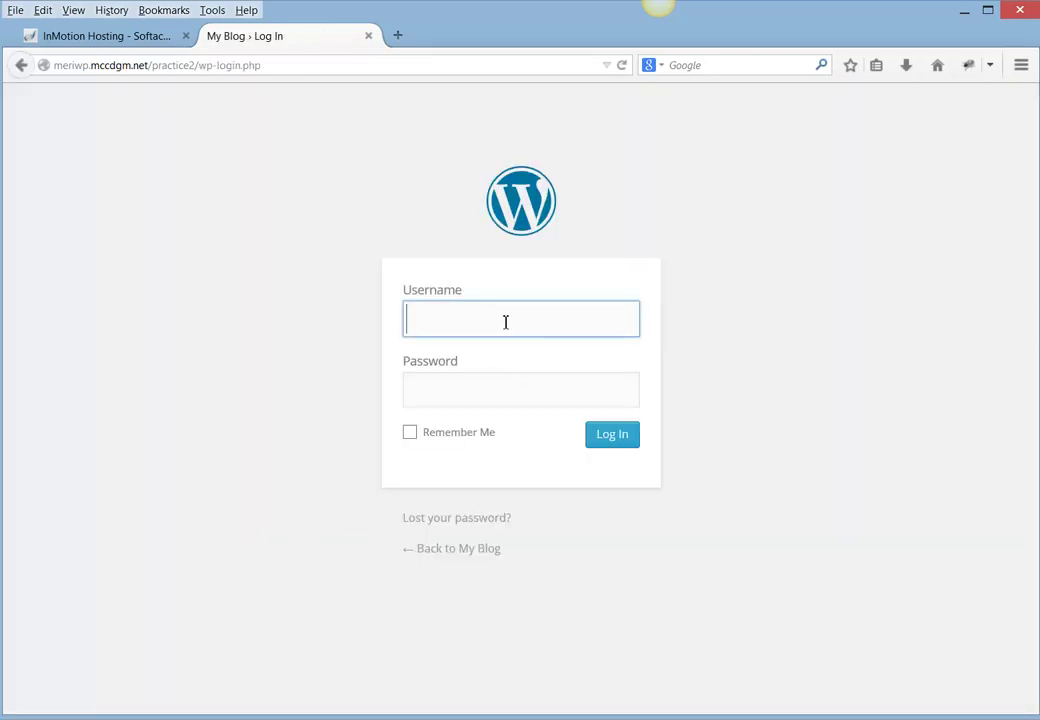
# - Log in to the WordPress admin with the admin username and password
pyautogui.write('meri')
pyautogui.press('Tab')
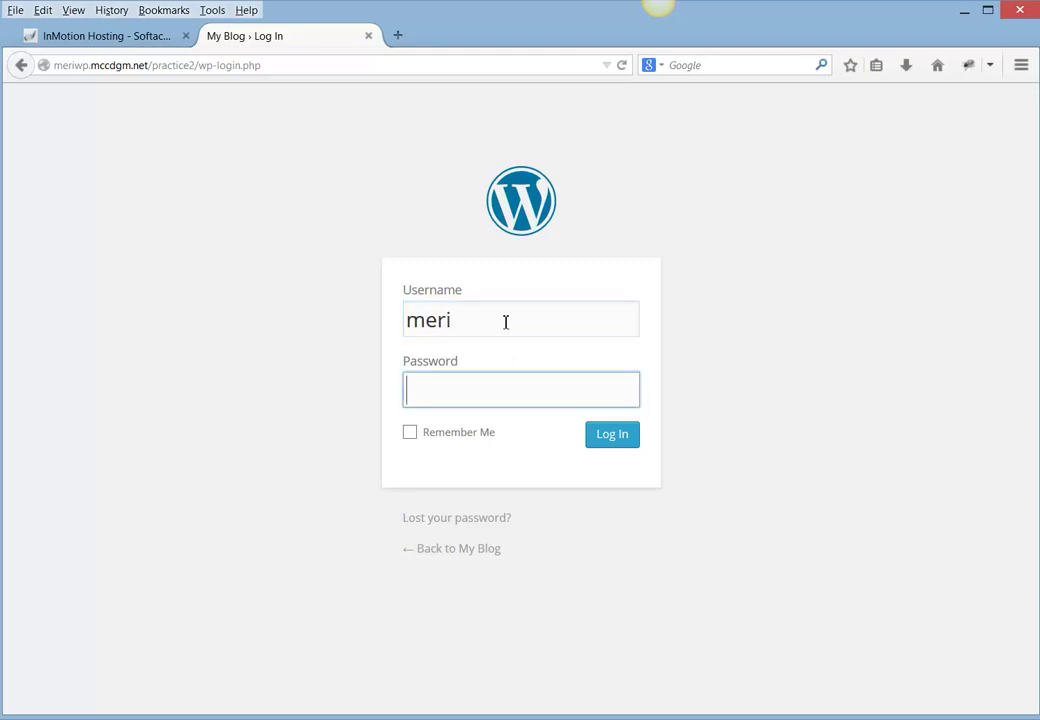
pyautogui.write('*********')
pyautogui.click(633, 434)
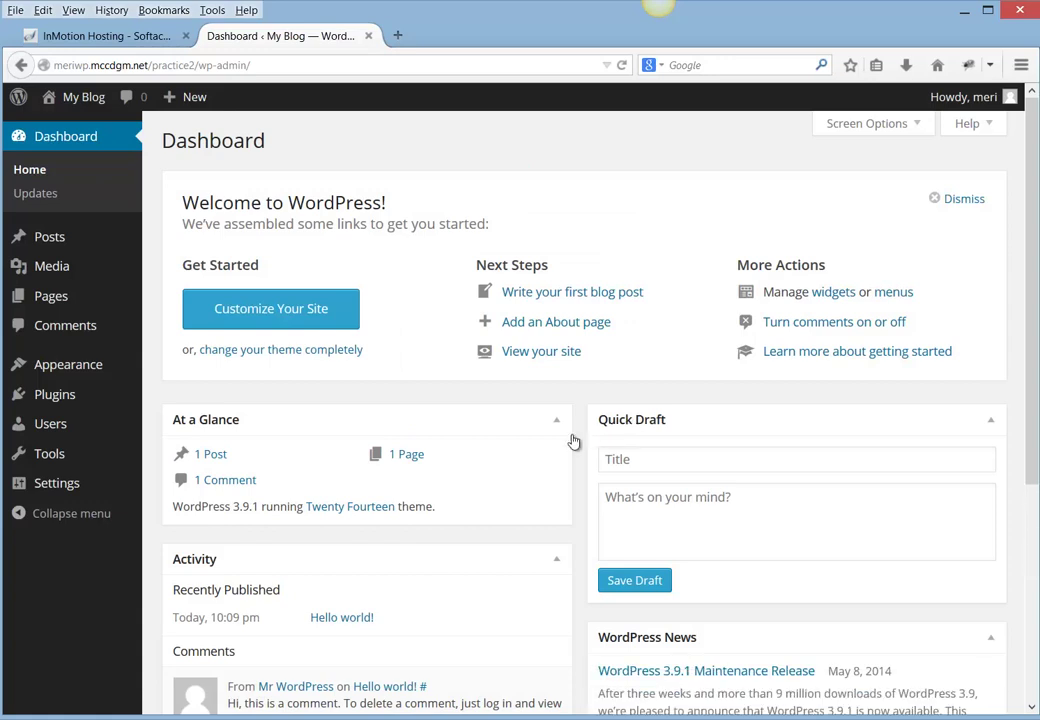
# - Open the All Users list from the WordPress admin menu
pyautogui.moveTo(69, 468)
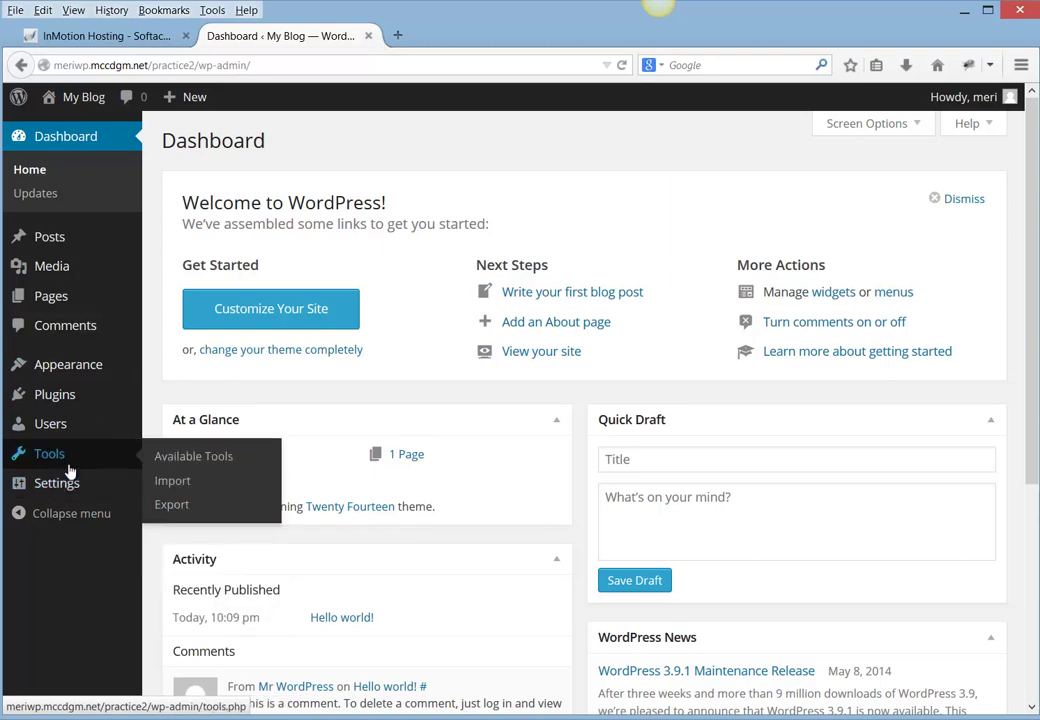
pyautogui.click(72, 432)
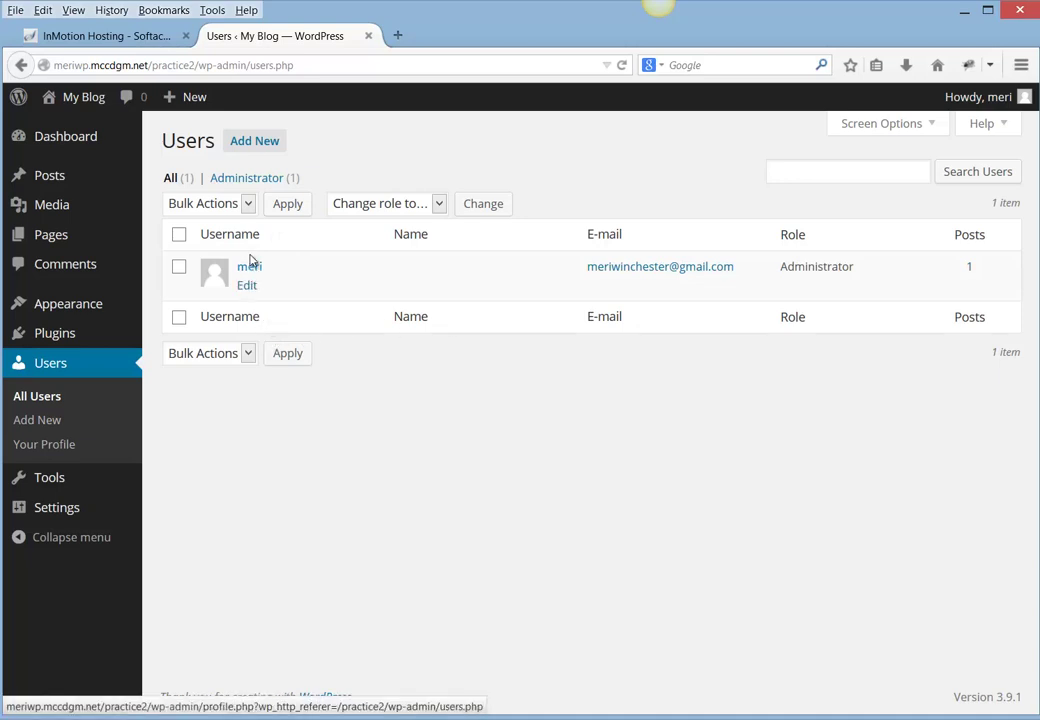
# - On the Add New User form, enter the new user's username and e-mail address
pyautogui.click(265, 145)
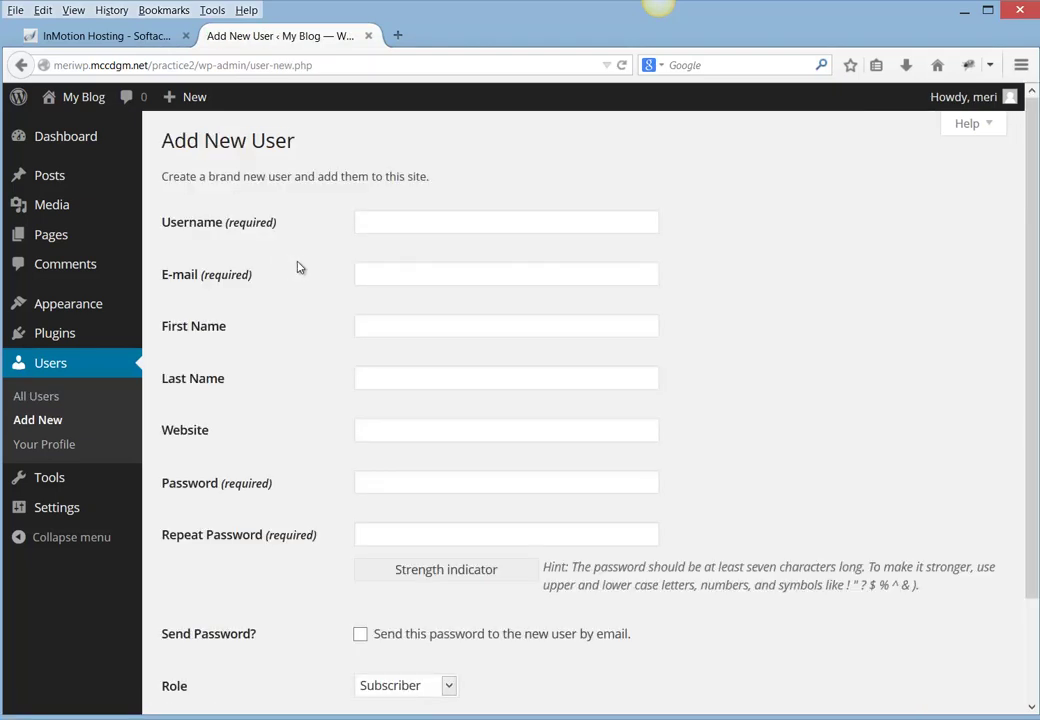
pyautogui.click(369, 234)
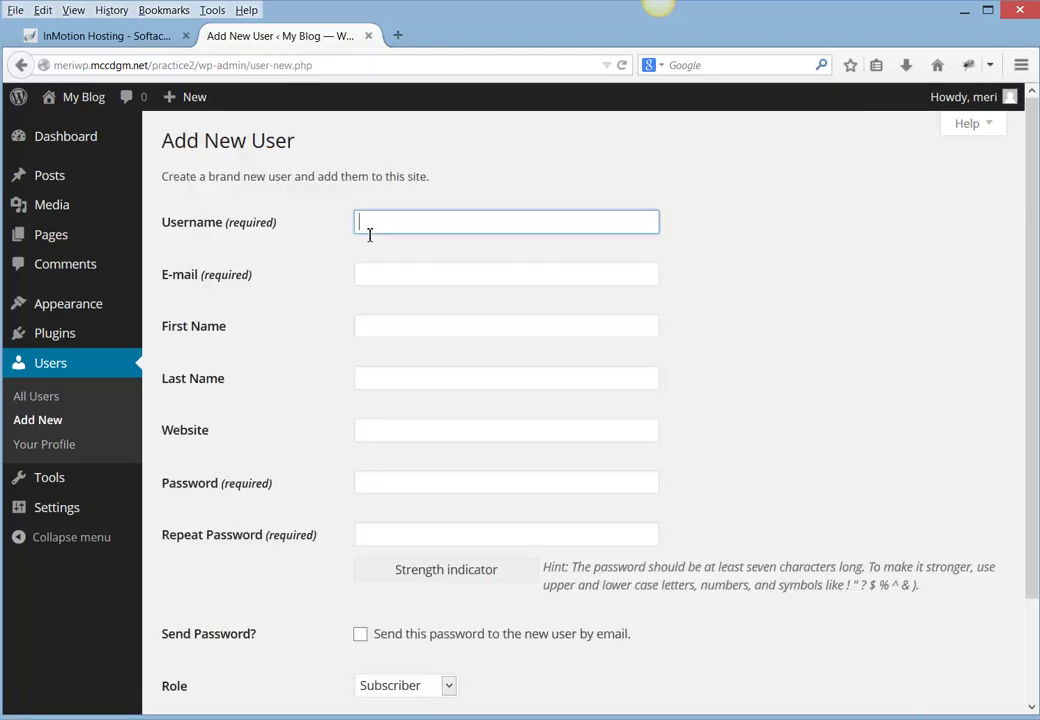
pyautogui.write('meriwin')
pyautogui.press('Tab')
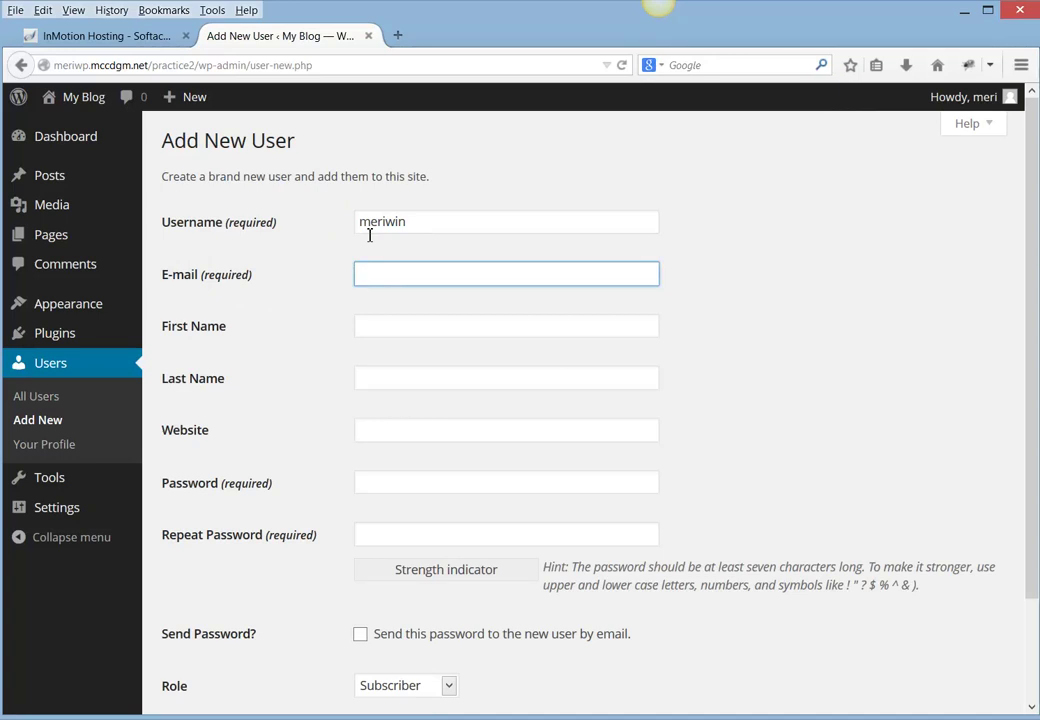
# - Fill in the new user's first and last name, skipping the website field
pyautogui.press('Tab')
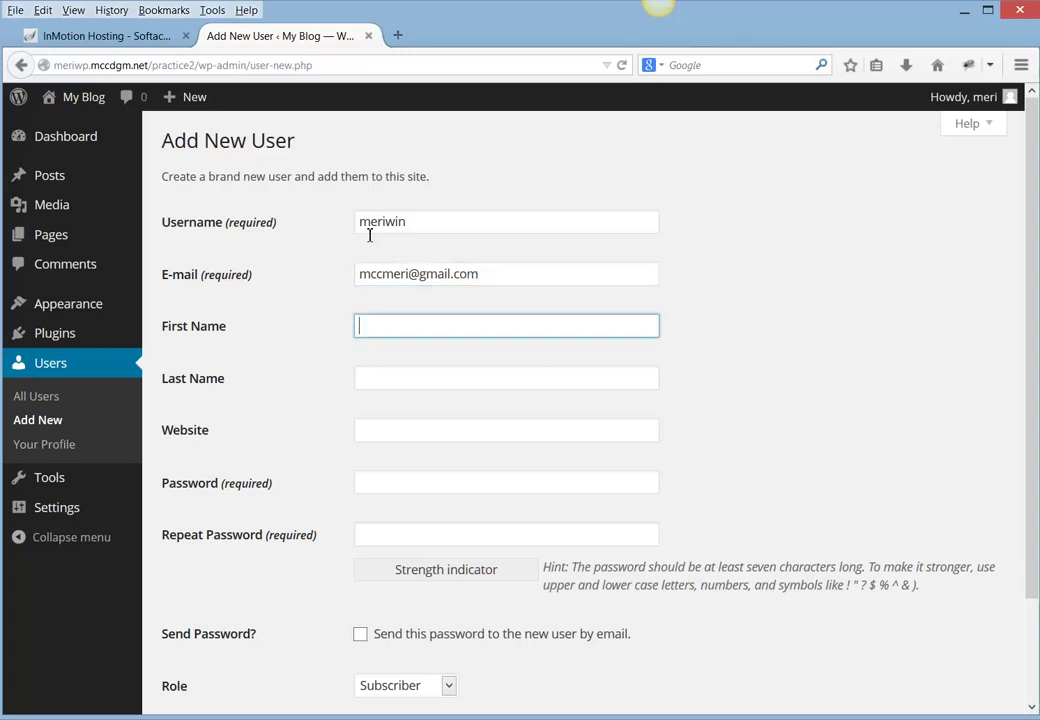
pyautogui.press('Tab')
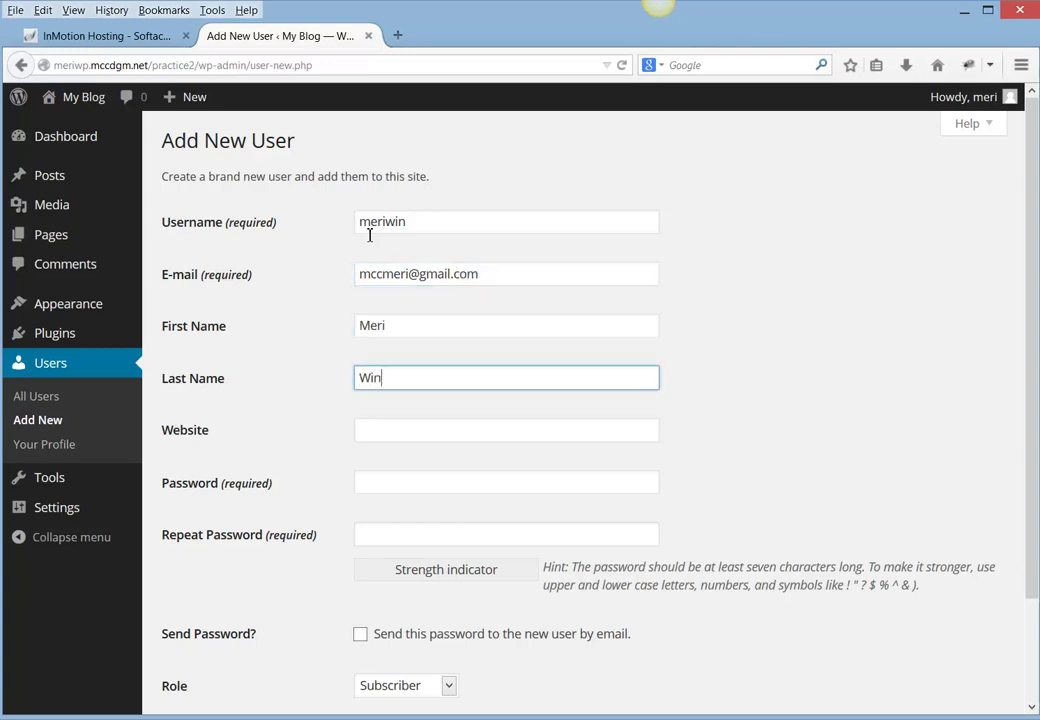
pyautogui.press('Tab')
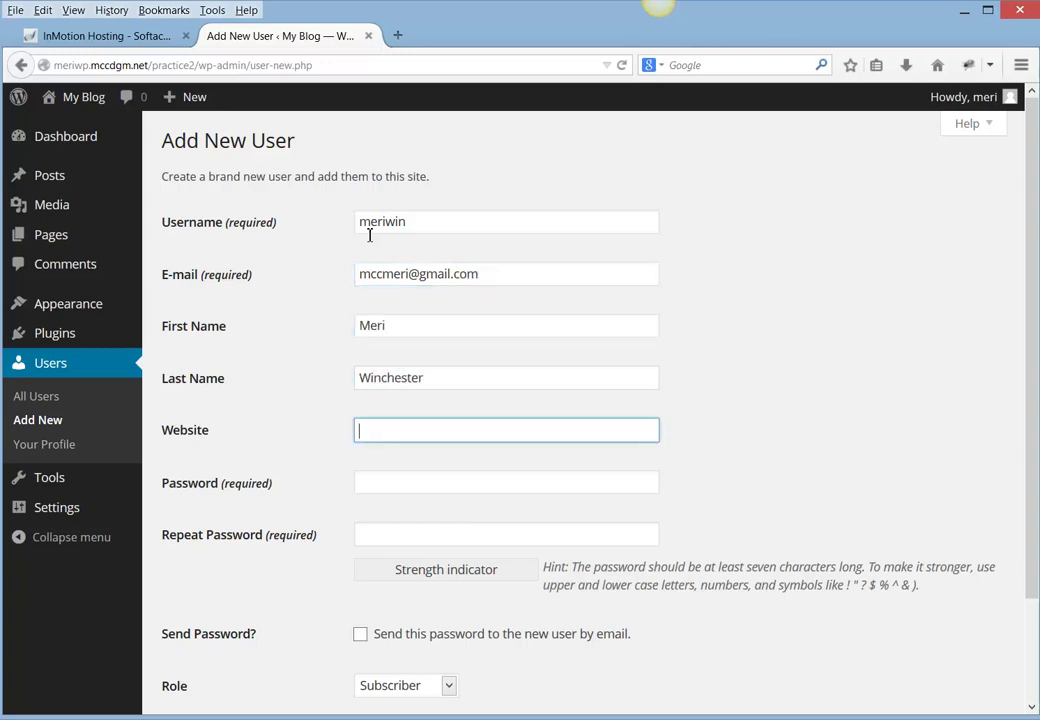
pyautogui.press('Tab')
# - Retype the new user's password in both fields until they match and rate Weak
pyautogui.write('•••••')
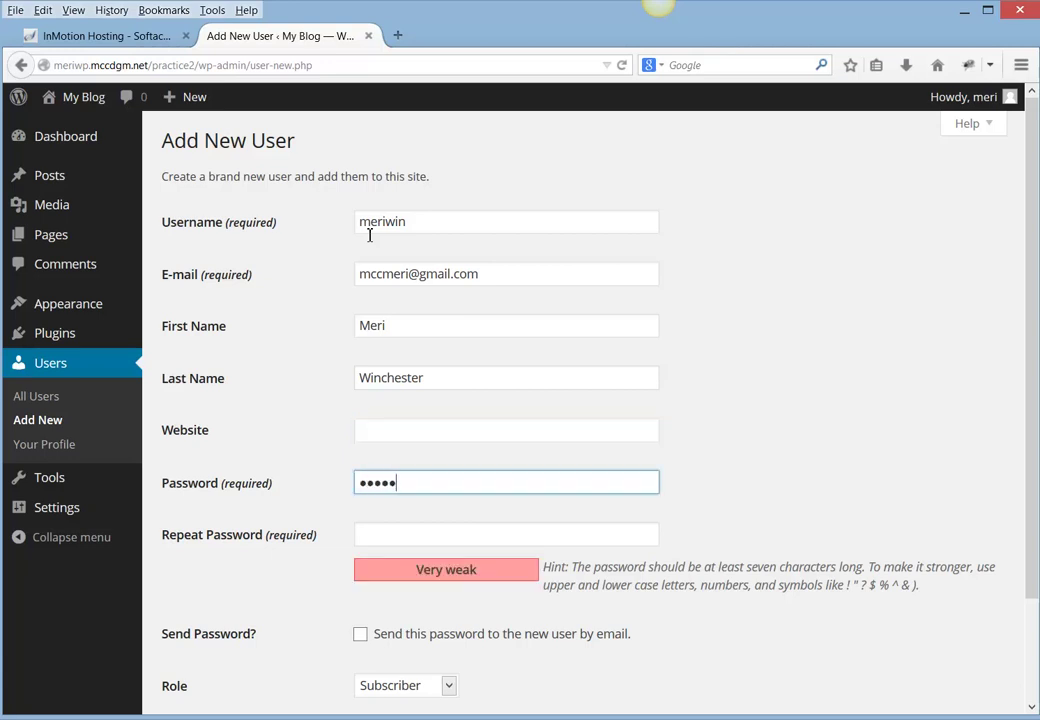
pyautogui.press('BackSpace')
pyautogui.press('BackSpace')
pyautogui.press('BackSpace')
pyautogui.press('BackSpace')
pyautogui.press('BackSpace')
pyautogui.write('••••••••')
pyautogui.press('Tab')
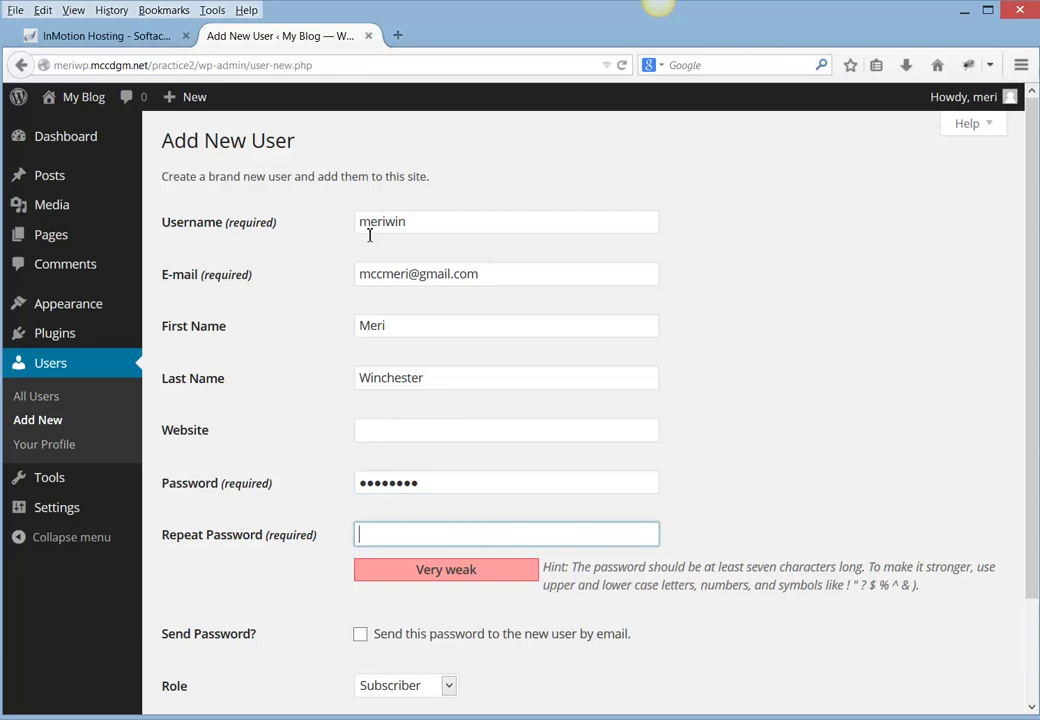
pyautogui.write('••••••••')
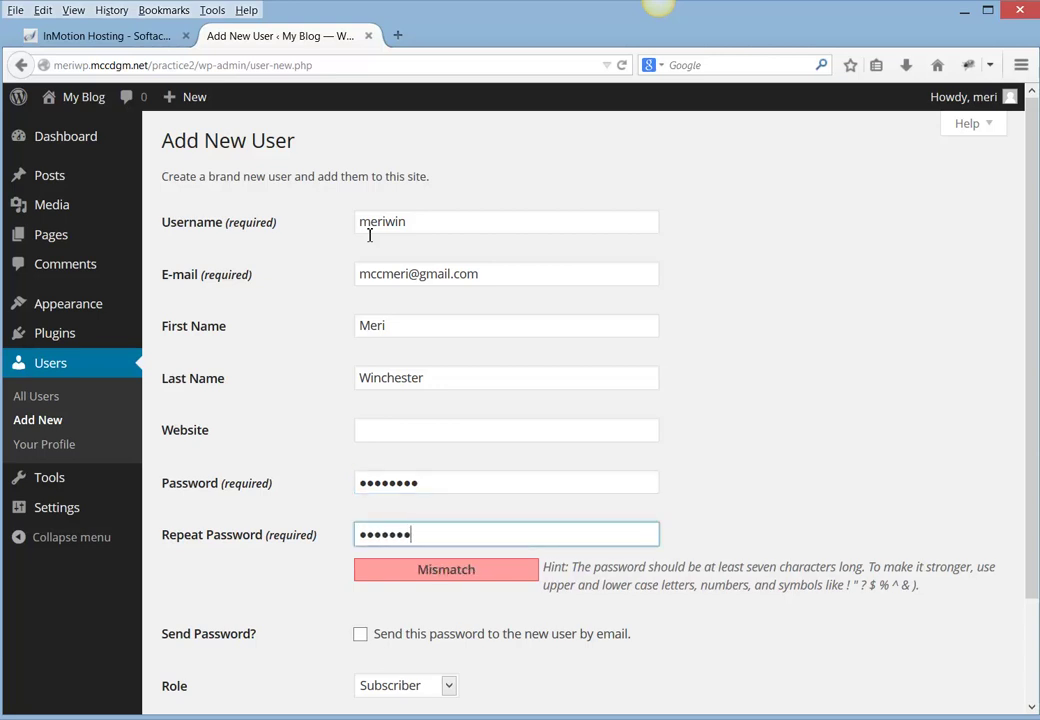
pyautogui.hotkey('shift', 'Tab')
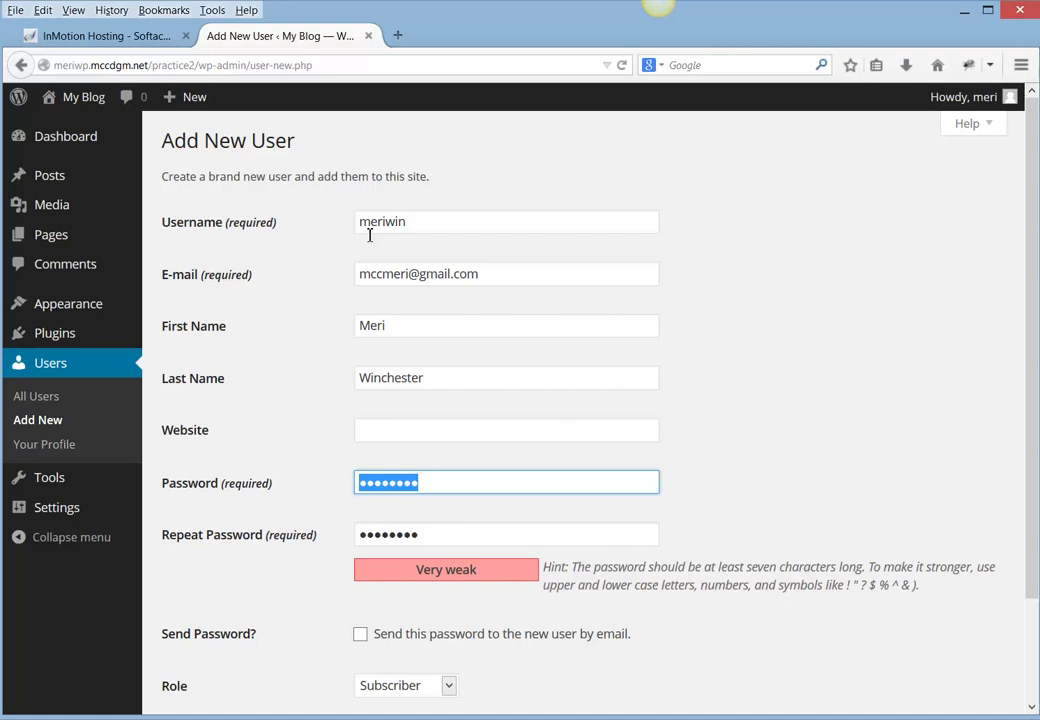
pyautogui.write('••••')
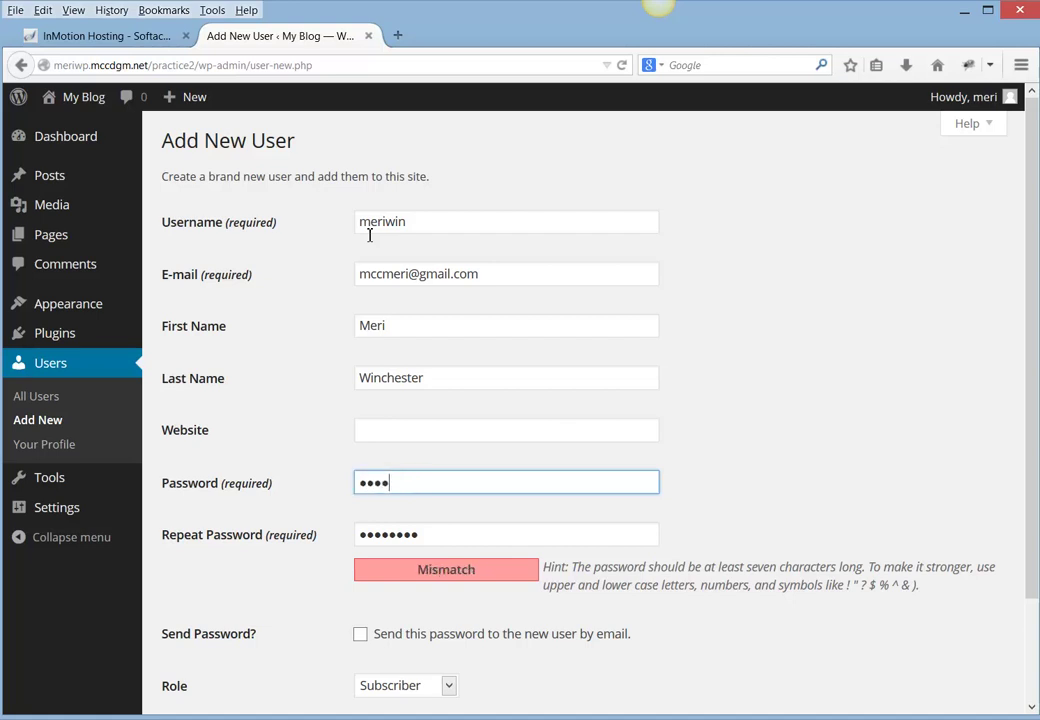
pyautogui.write('••••••')
pyautogui.press('Tab')
pyautogui.write('••••••')
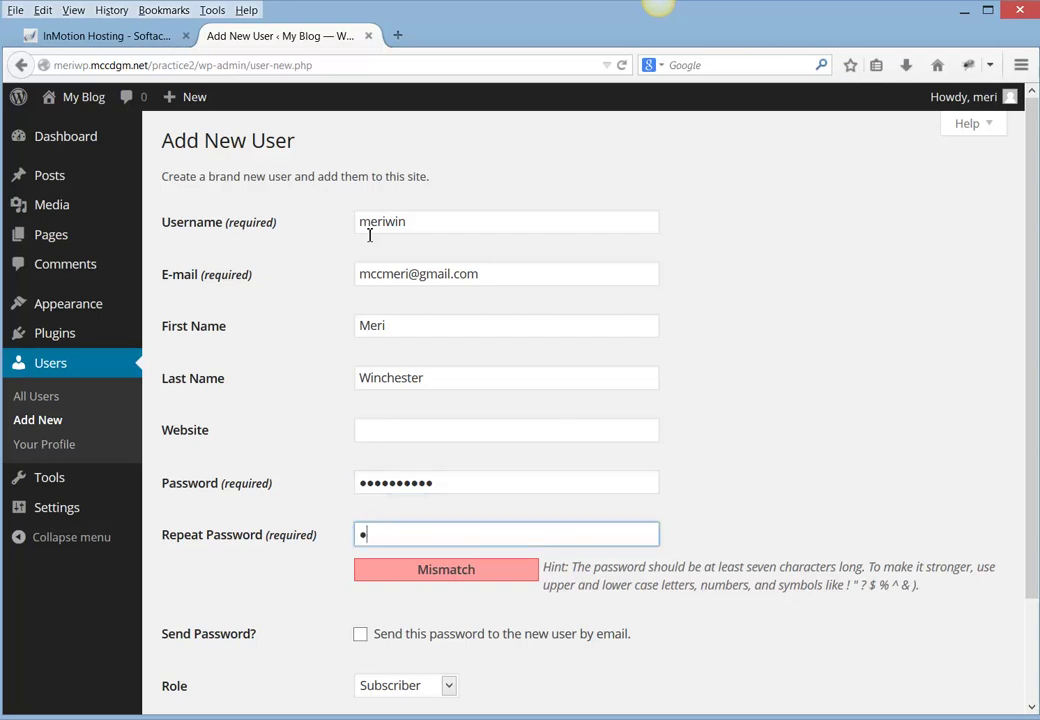
pyautogui.write('••••')
pyautogui.hotkey('shift', 'Tab')
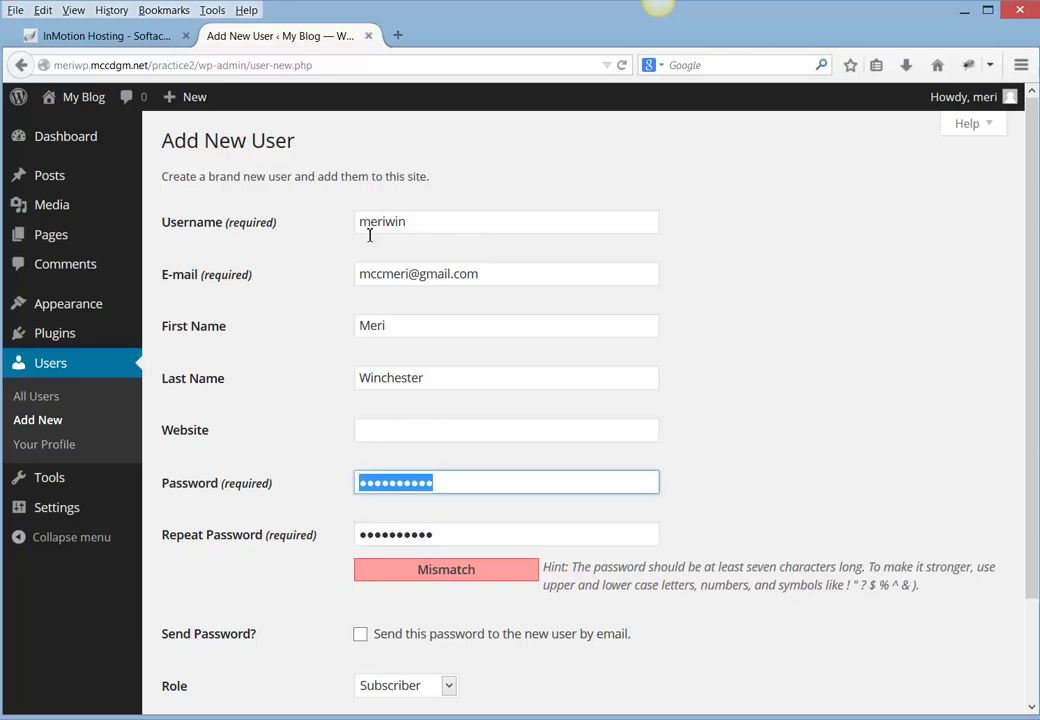
pyautogui.write('••••••')
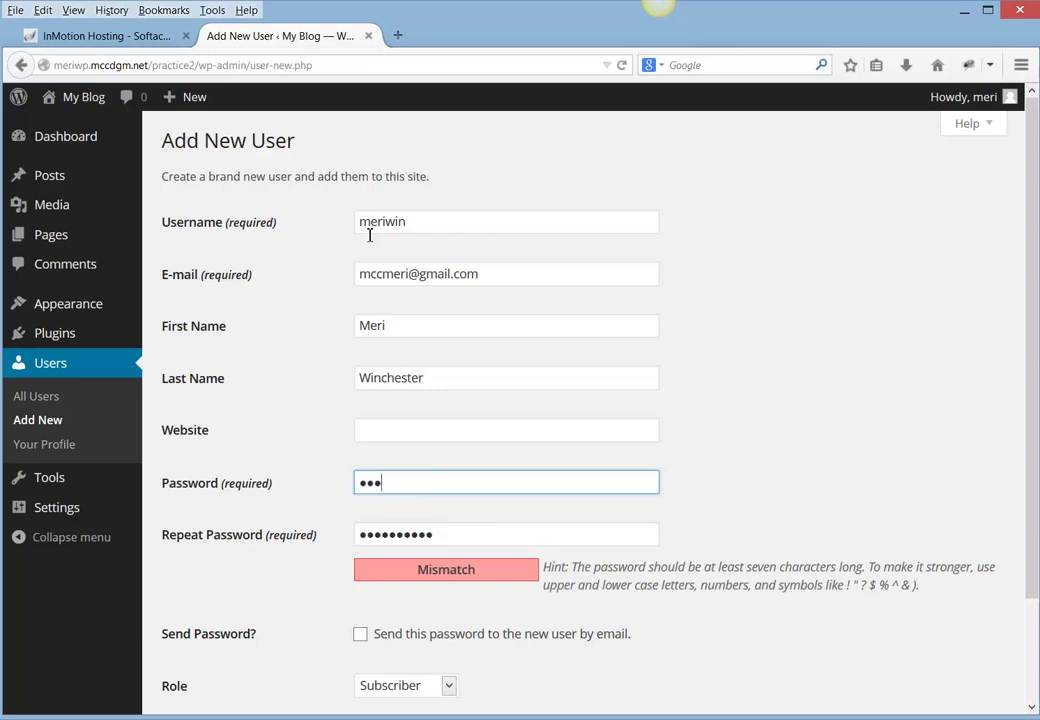
pyautogui.write('••••')
pyautogui.press('Tab')
pyautogui.write('••••')
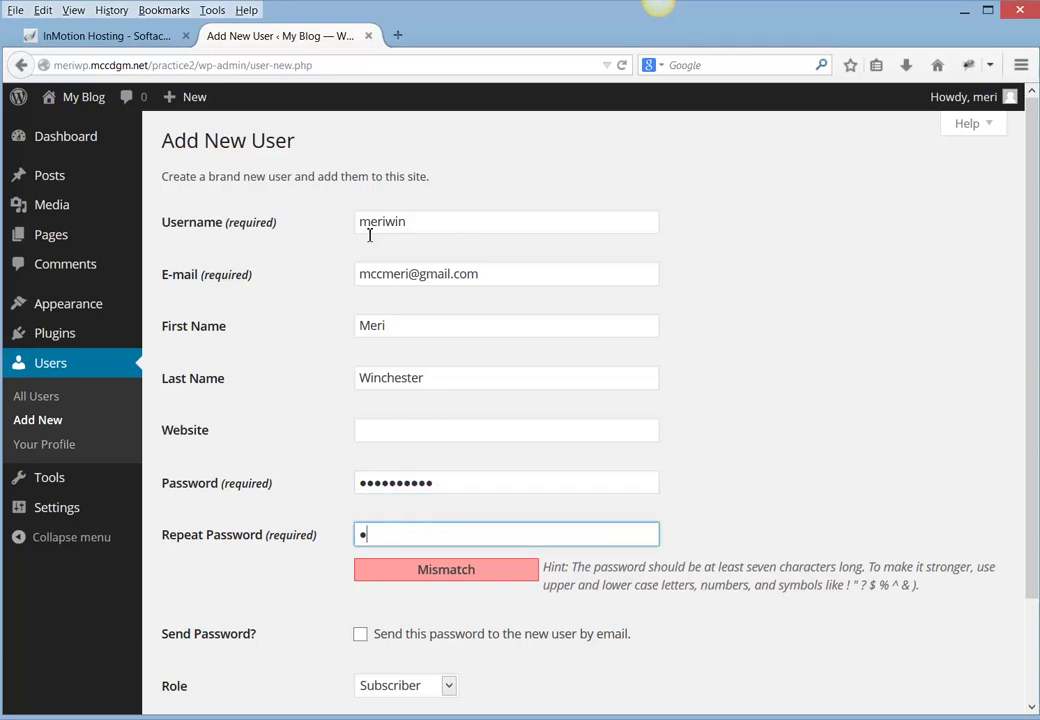
pyautogui.write('•••••••')
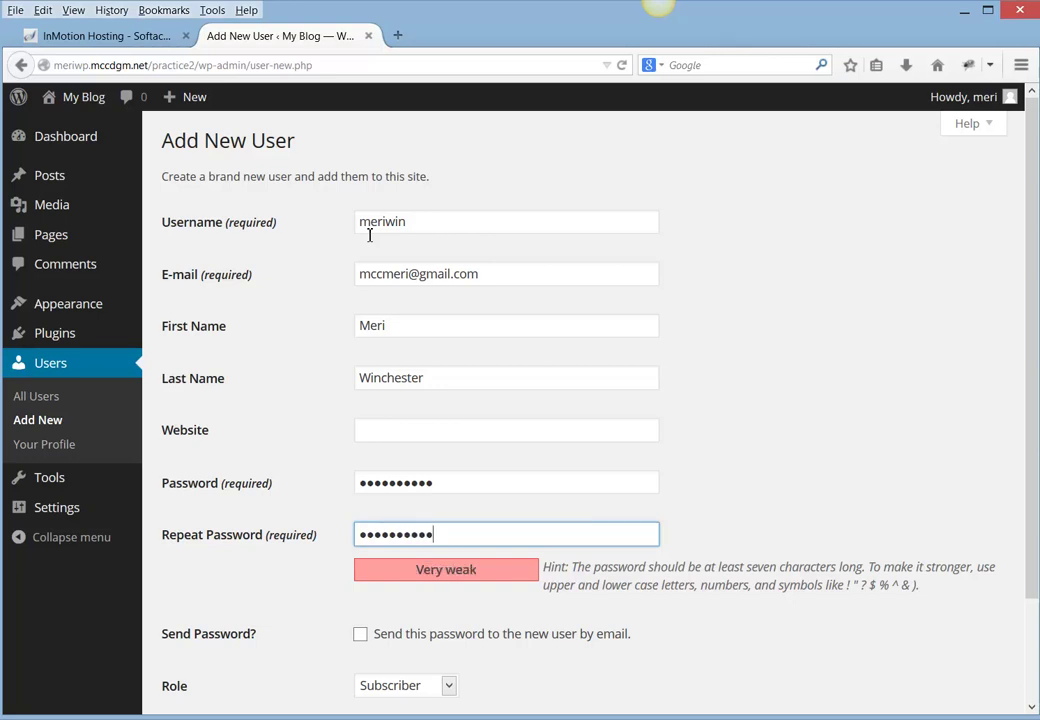
pyautogui.write('•')
pyautogui.click(443, 481)
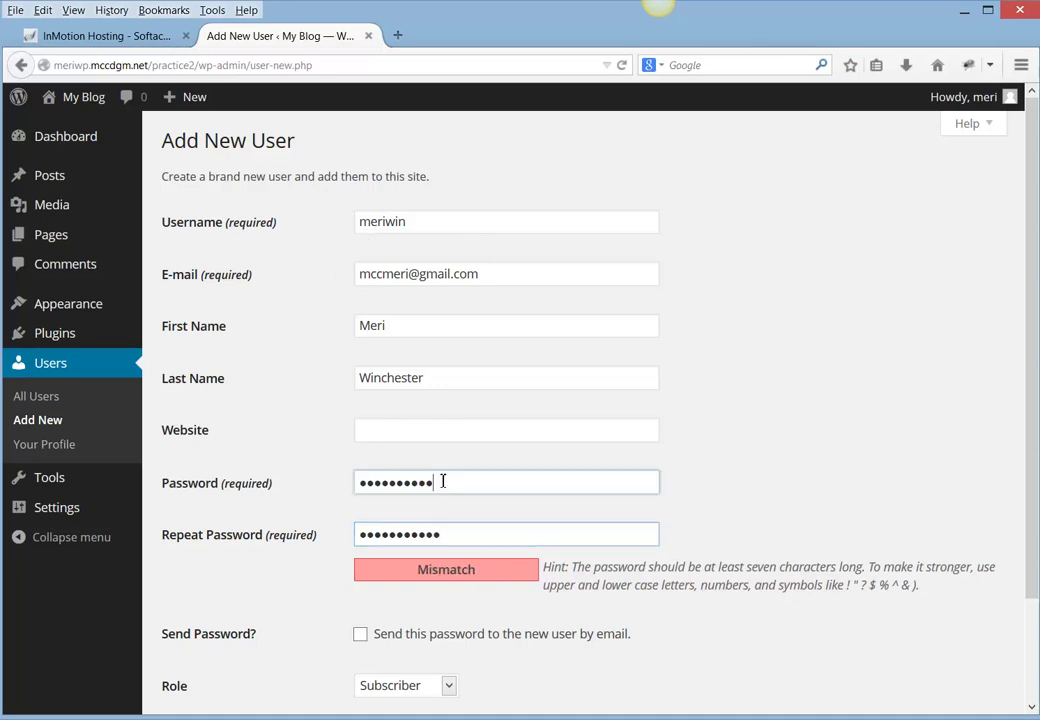
pyautogui.write('•')
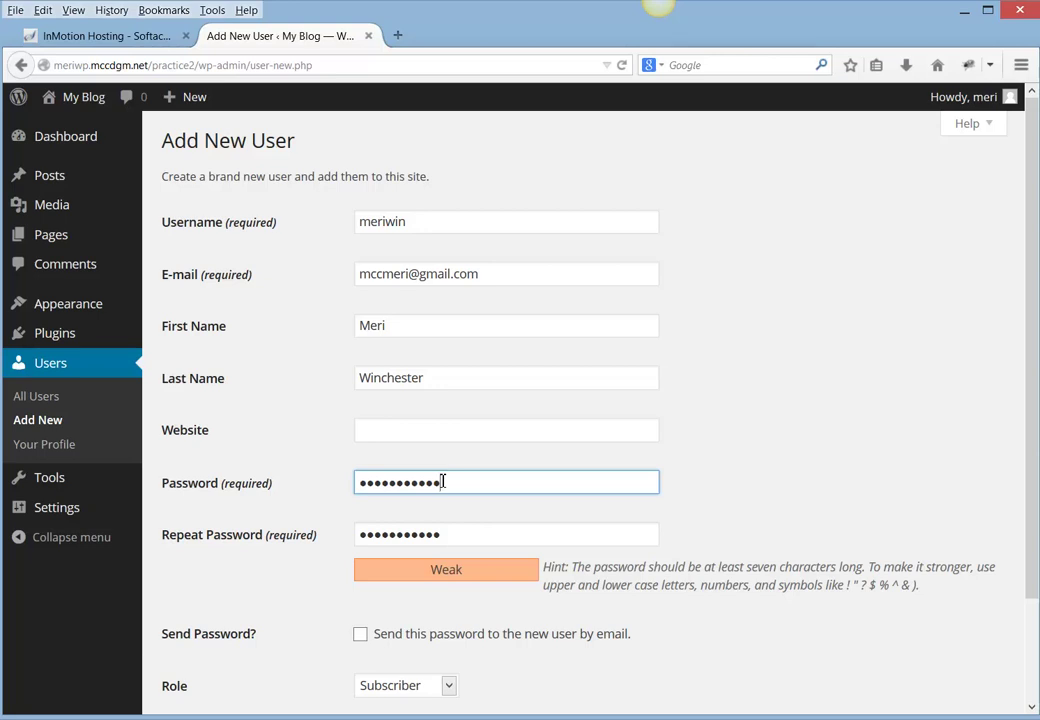
# - Enable e-mailing the password, give the new user the Administrator role, and submit Add New User
pyautogui.click(361, 635)
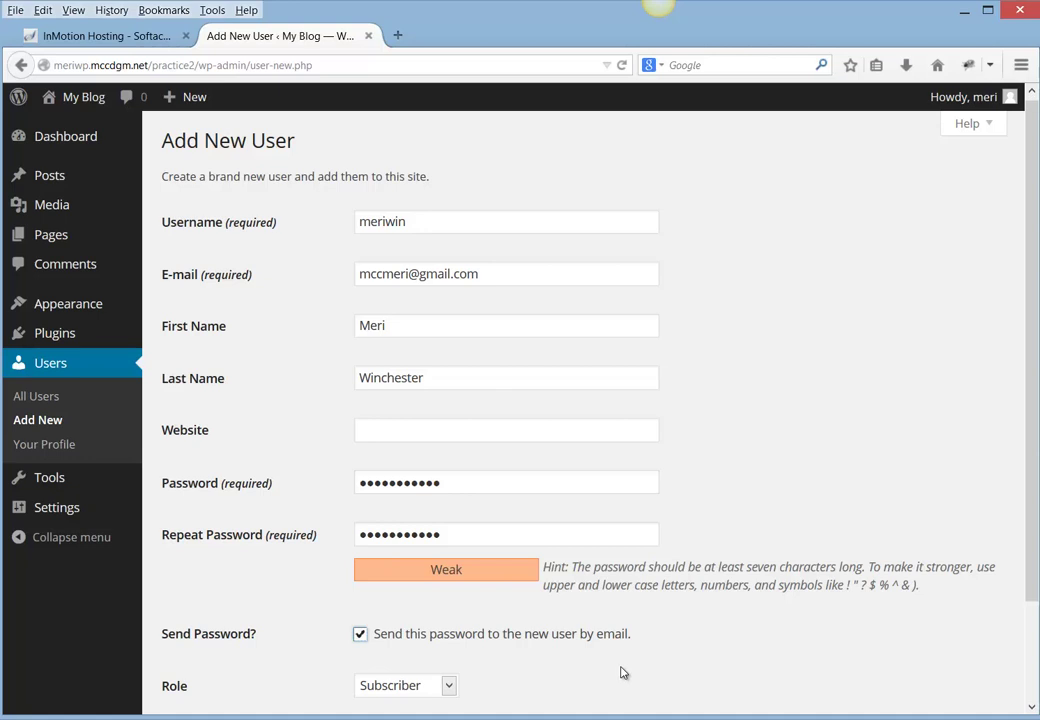
pyautogui.scroll(-2, 622, 673)
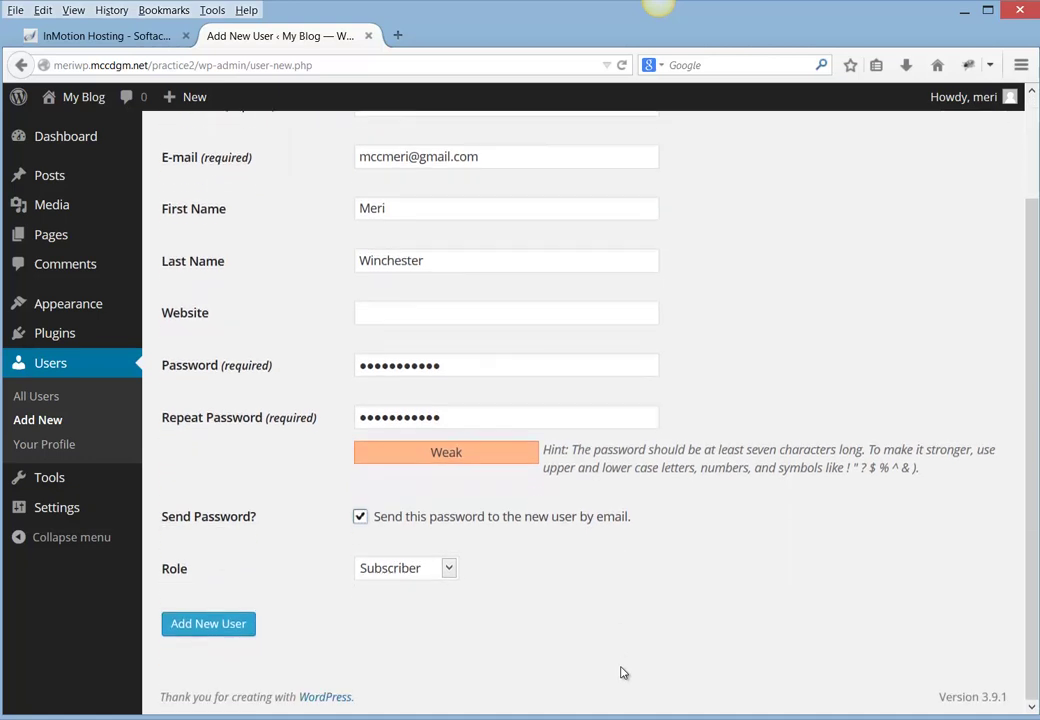
pyautogui.click(446, 572)
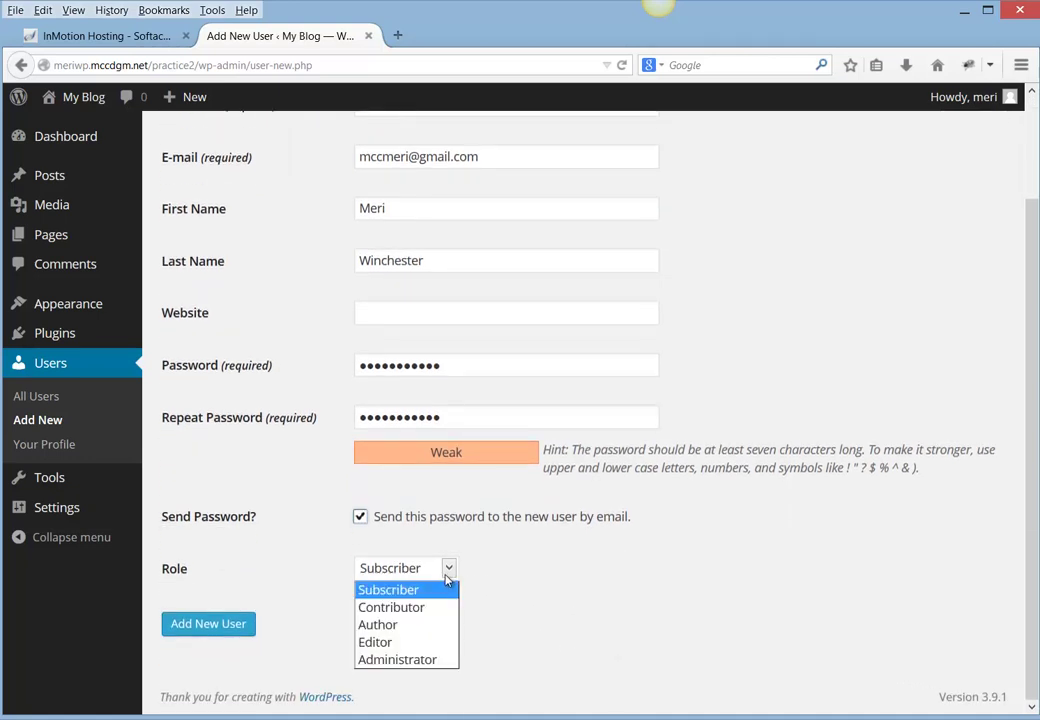
pyautogui.click(437, 659)
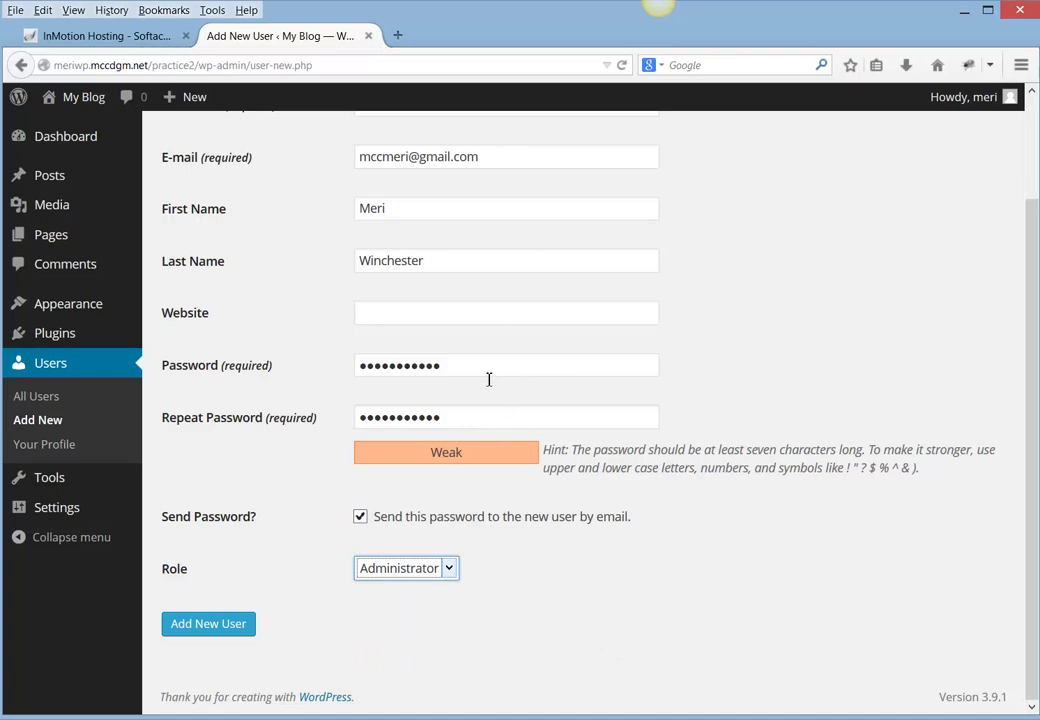
pyautogui.click(237, 625)
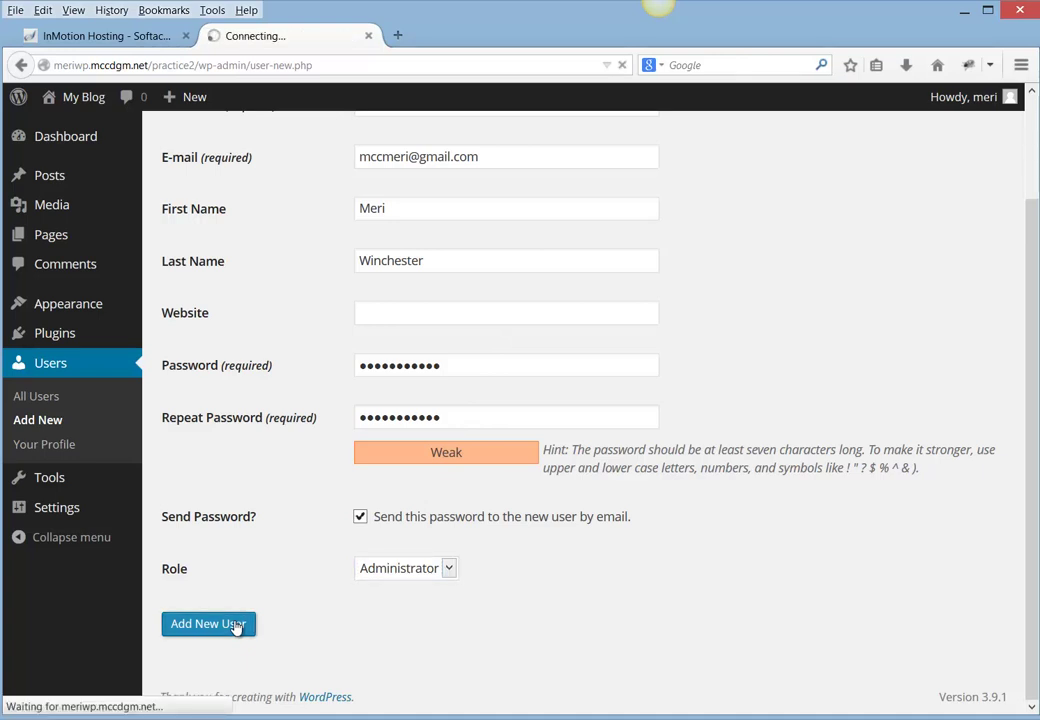